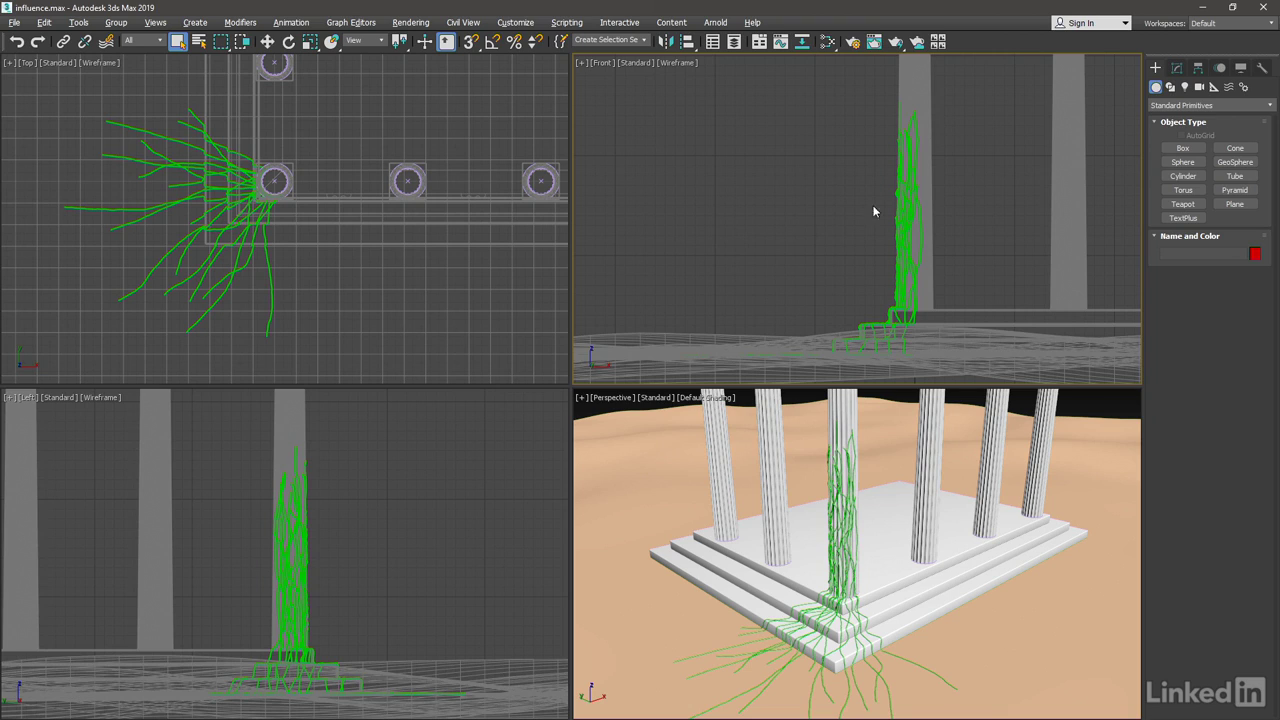
Create a point helper, Point001, left of the vine roots in the Top view
click(1214, 88)
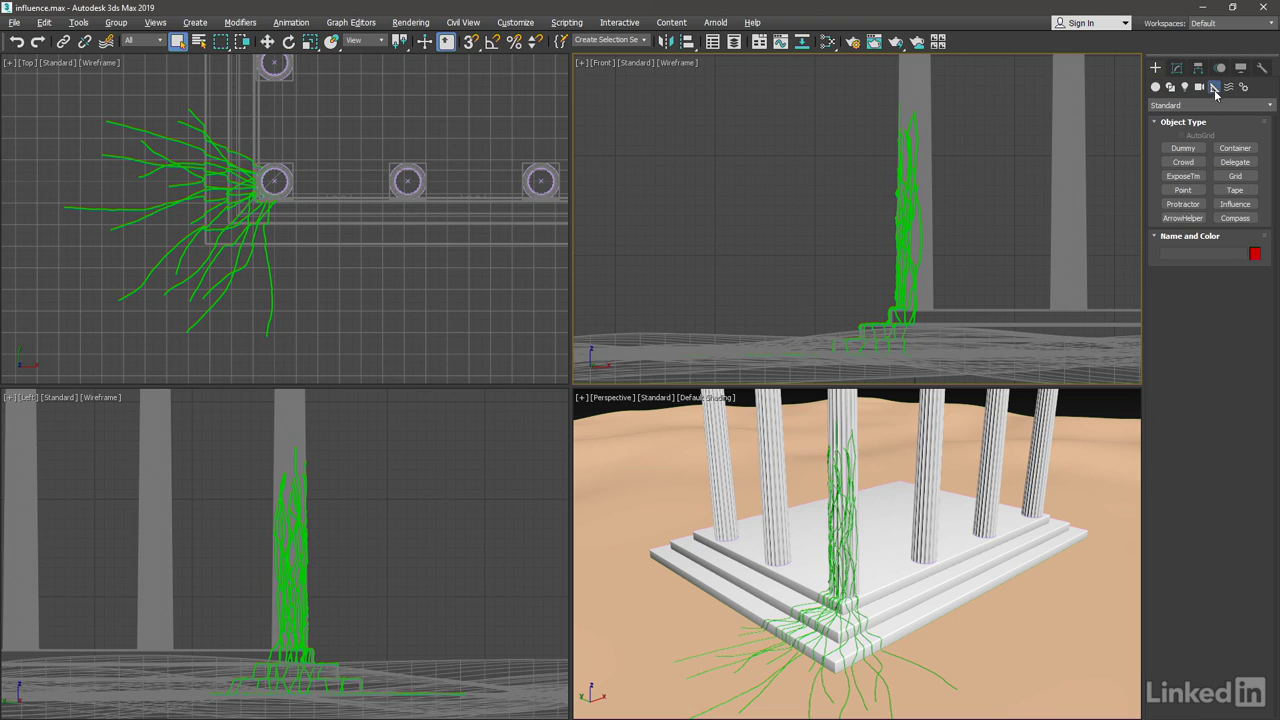
click(1183, 190)
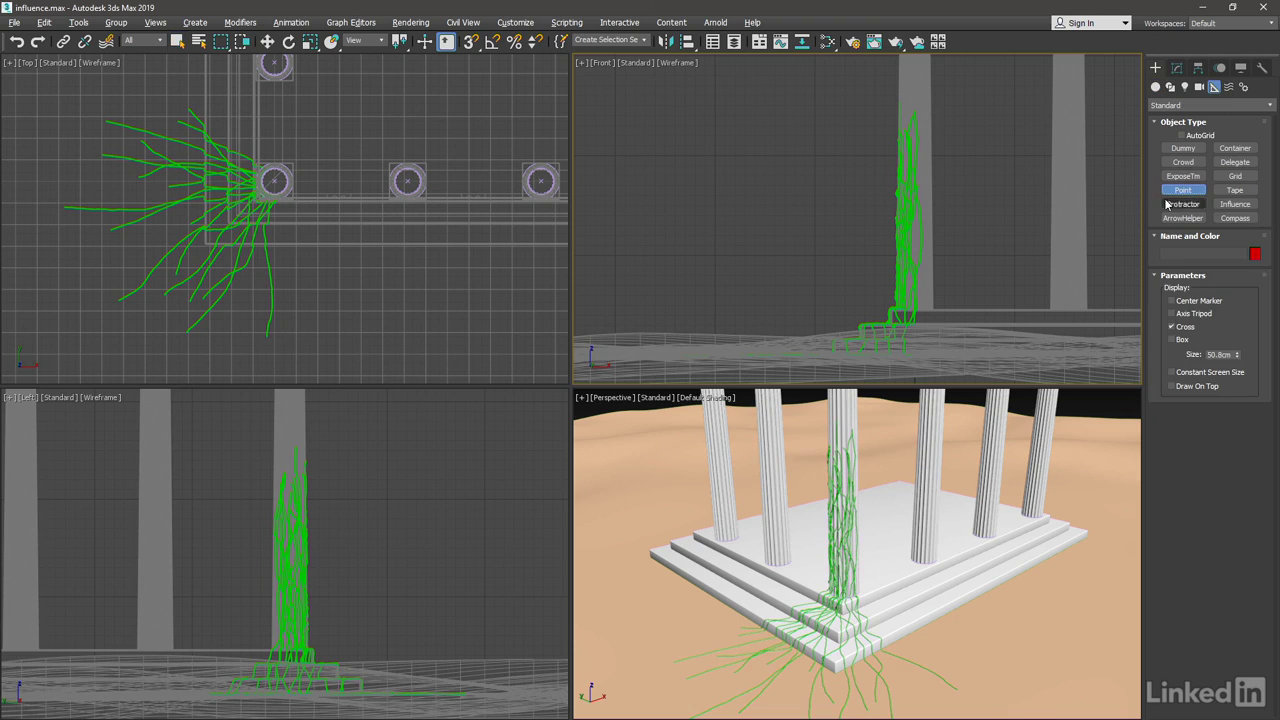
click(85, 288)
right_click(101, 322)
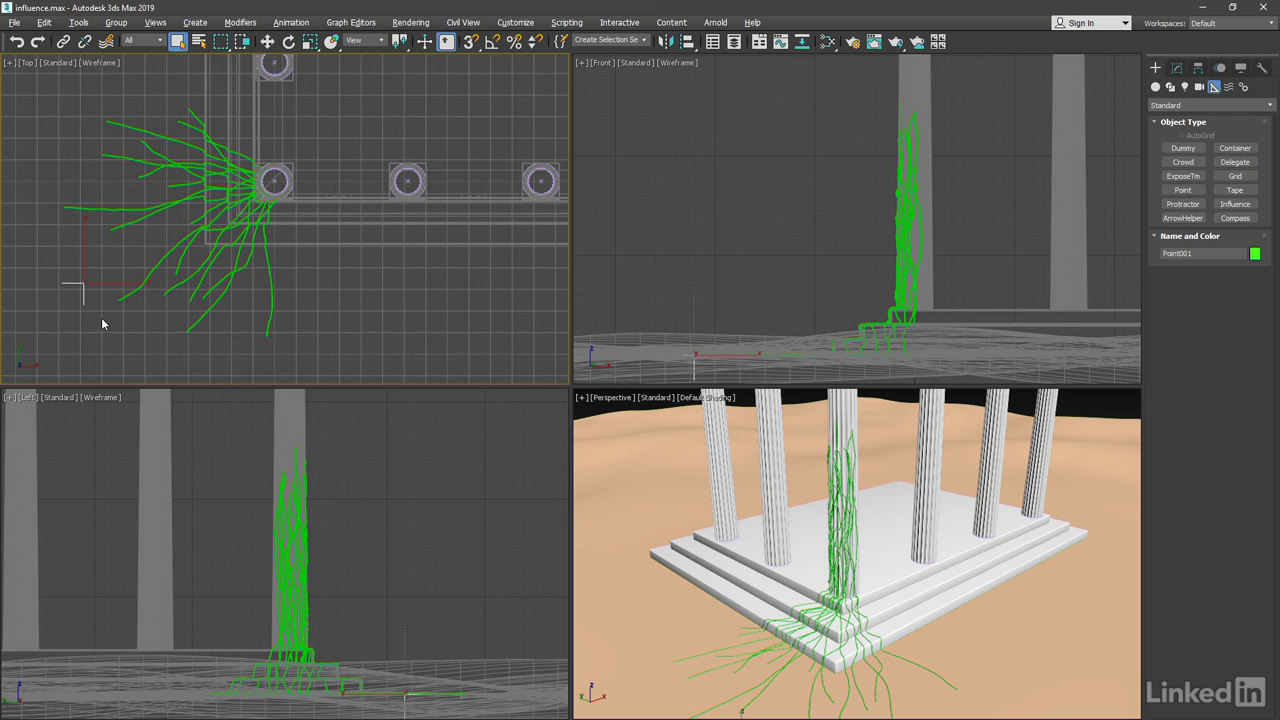
Clone the point helper as an independent Copy named Point002
click(45, 23)
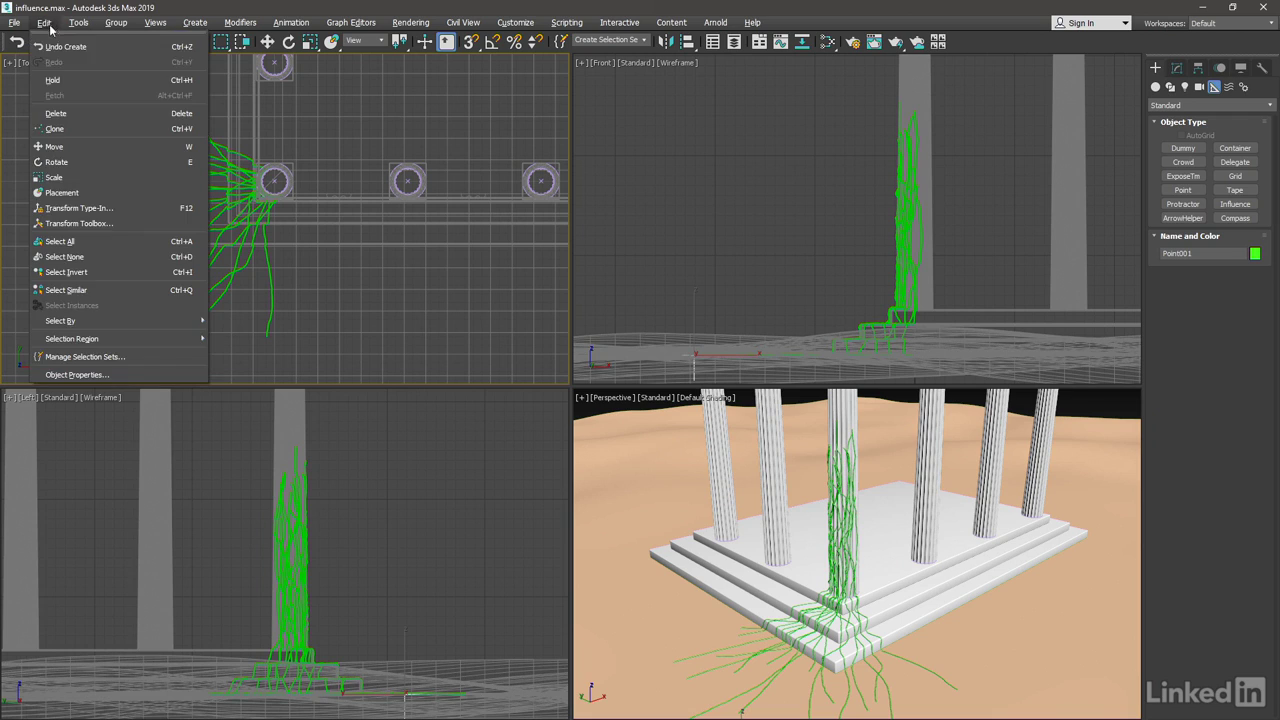
click(56, 128)
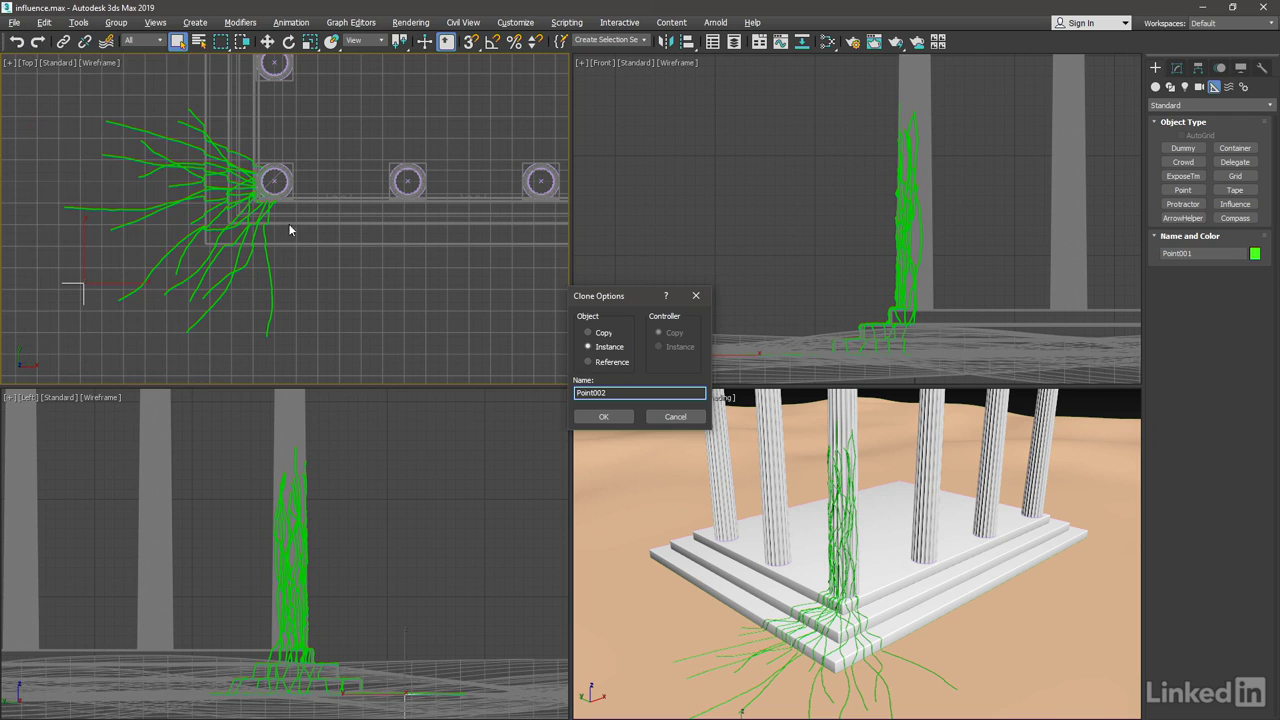
click(596, 334)
click(604, 416)
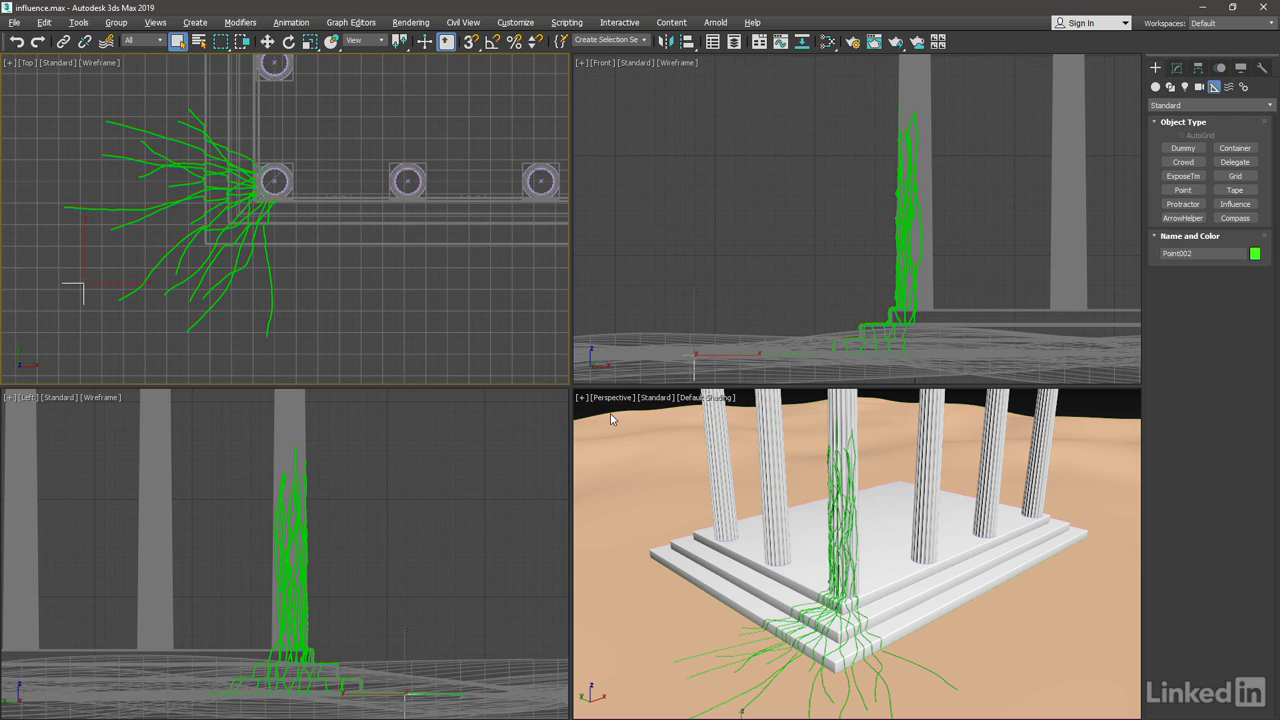
Switch Point002's display from Cross to Box
click(1176, 68)
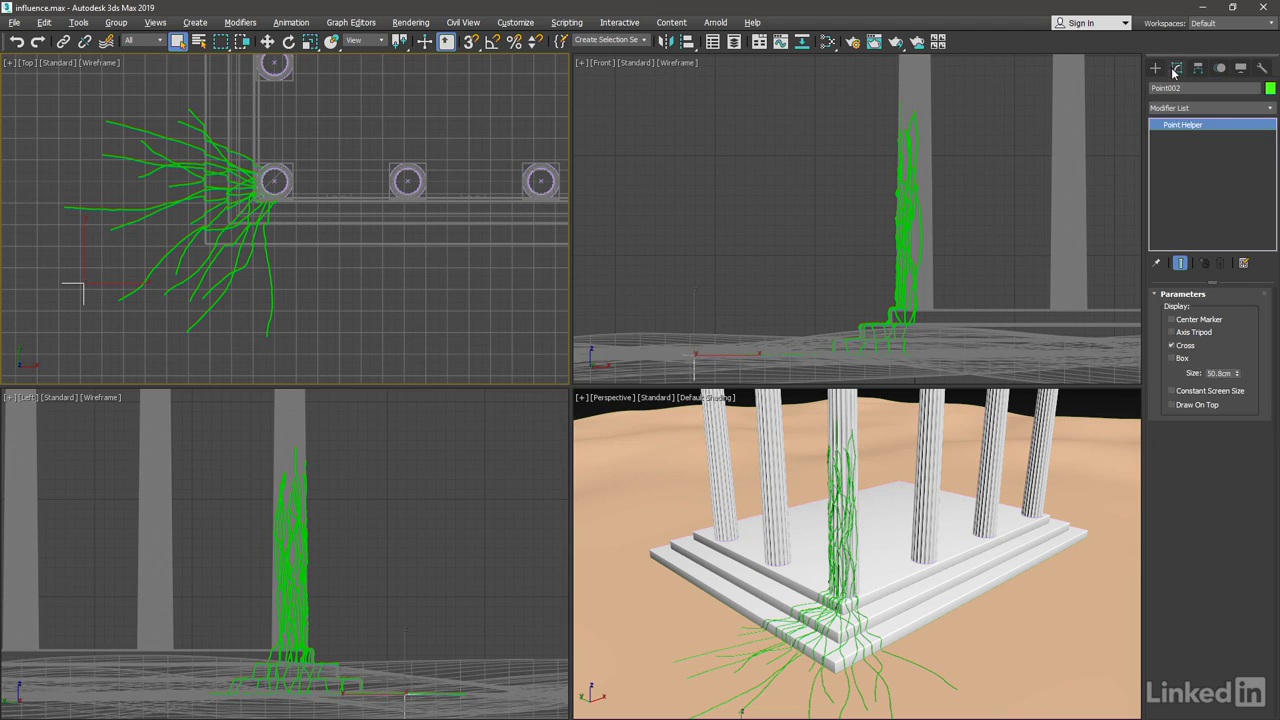
click(1172, 346)
click(1172, 358)
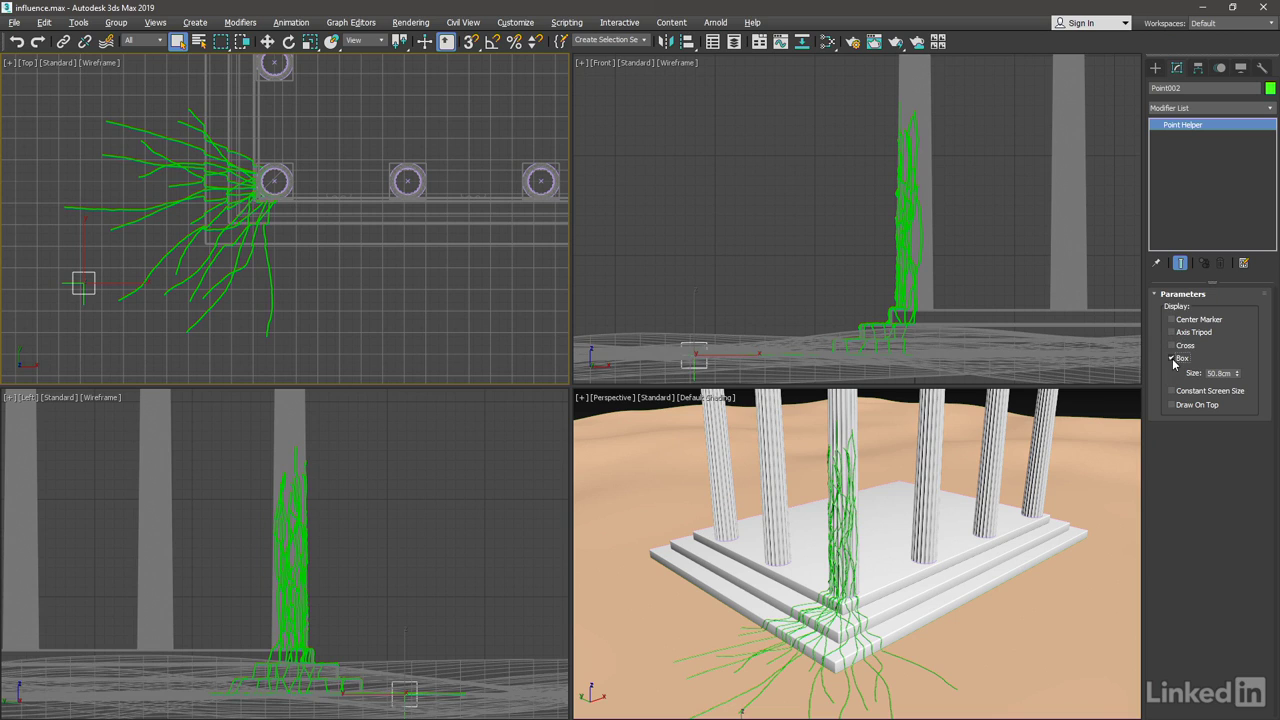
Give Point002 a red object colour from the ACI palette, then deselect it
click(1270, 88)
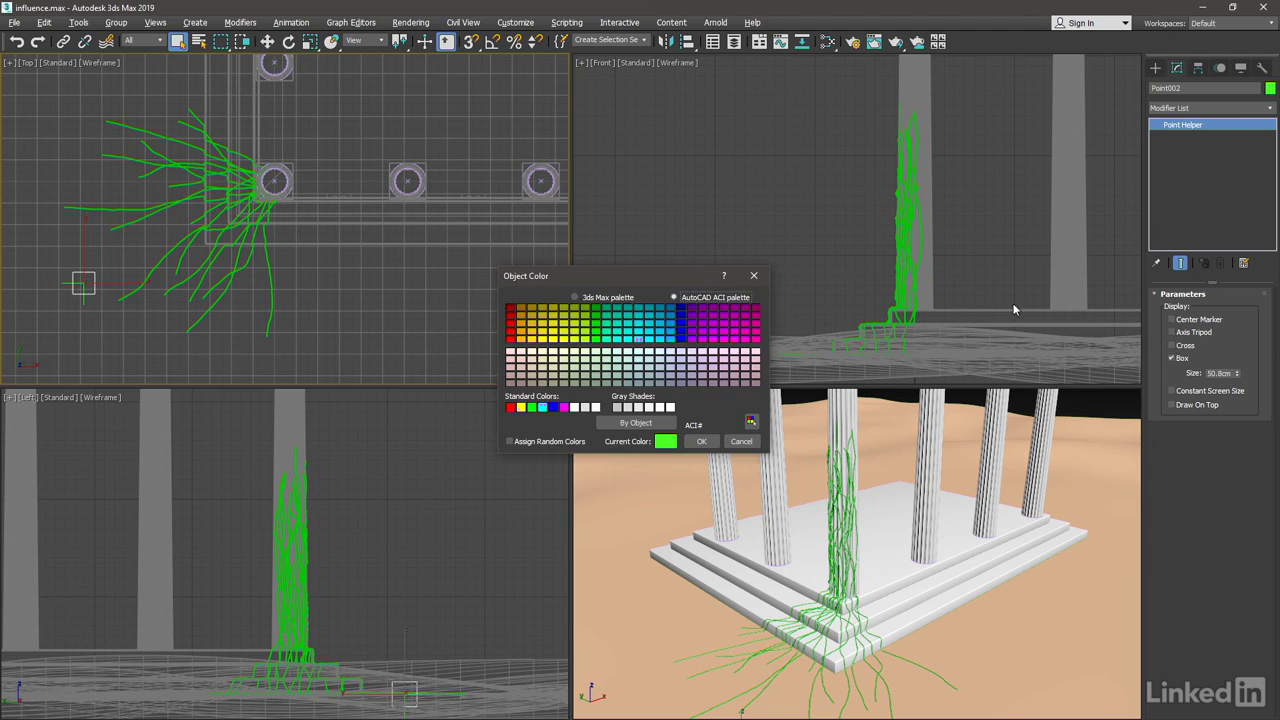
click(594, 298)
click(686, 298)
click(511, 330)
click(701, 441)
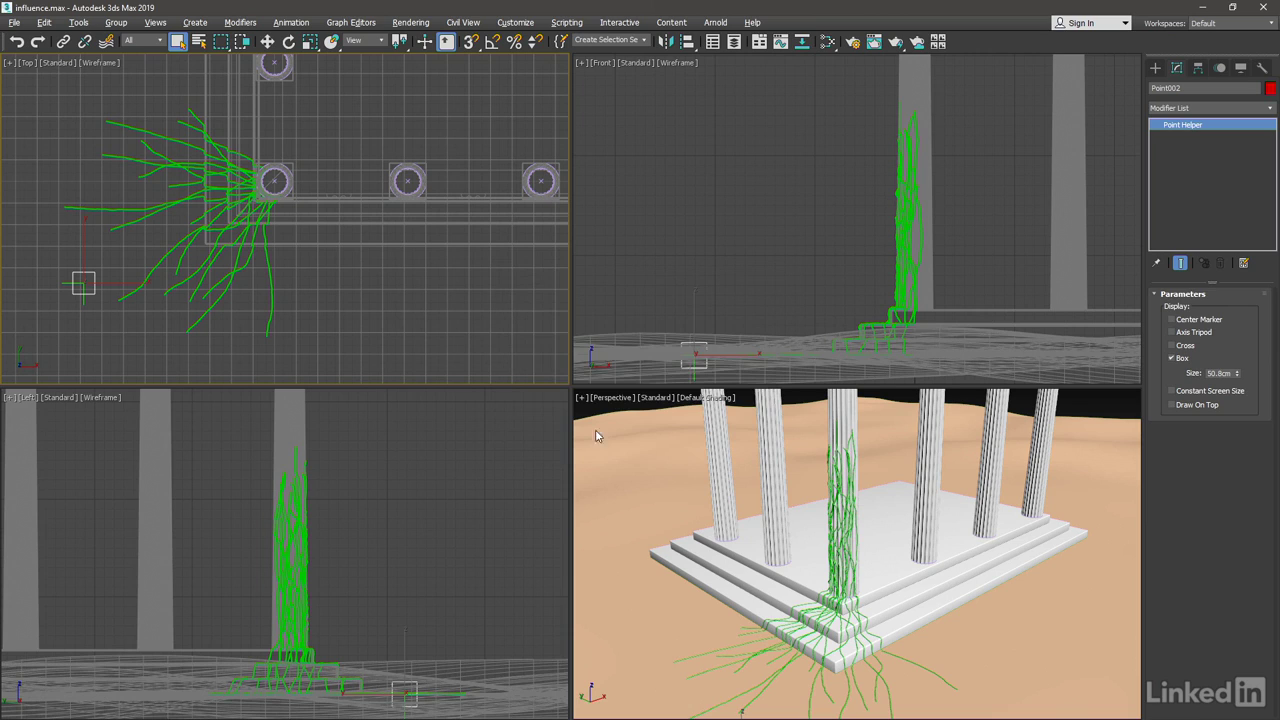
click(145, 350)
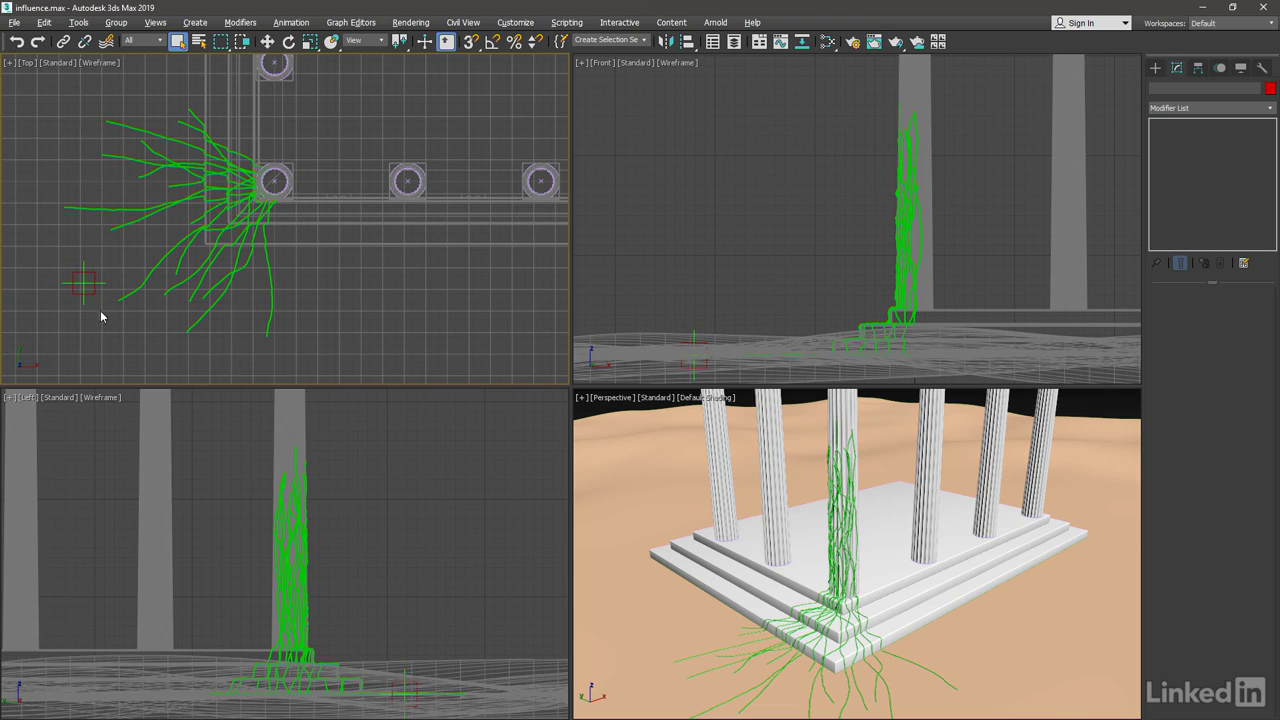
With Select and Link, link the box-shaped Point002 to the cross-shaped Point001 in a zoomed Top view
click(80, 276)
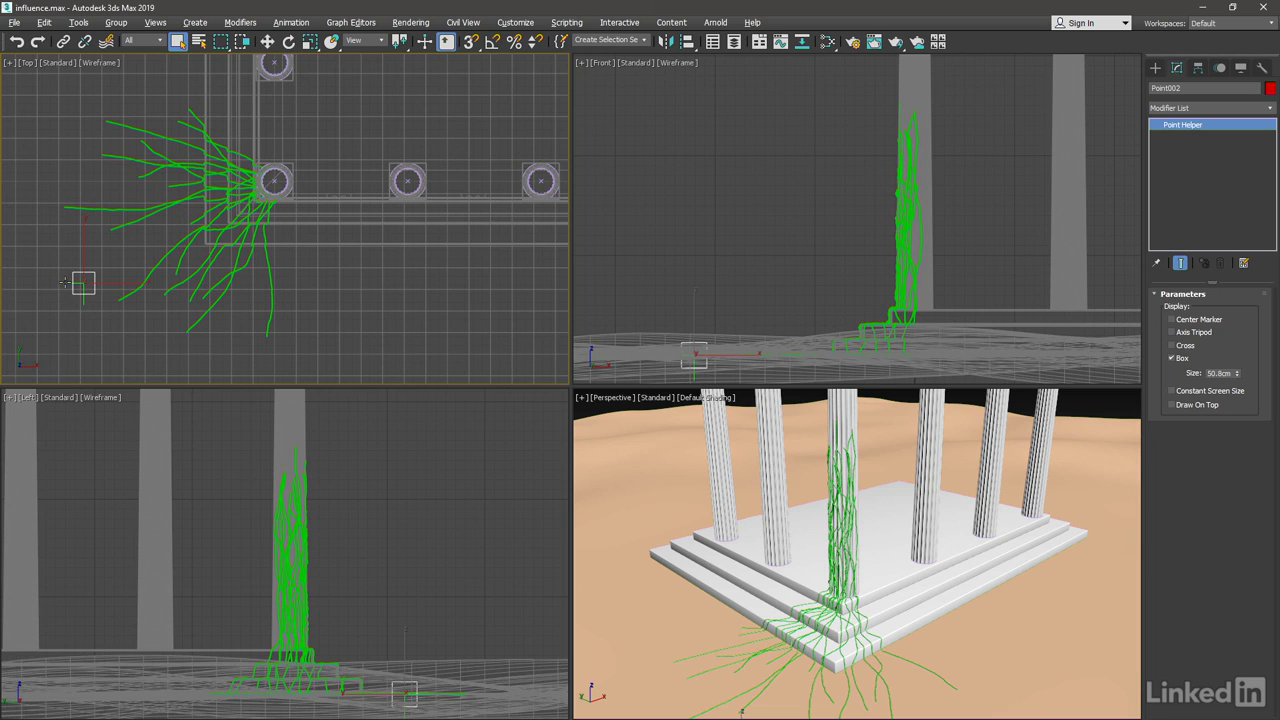
click(66, 283)
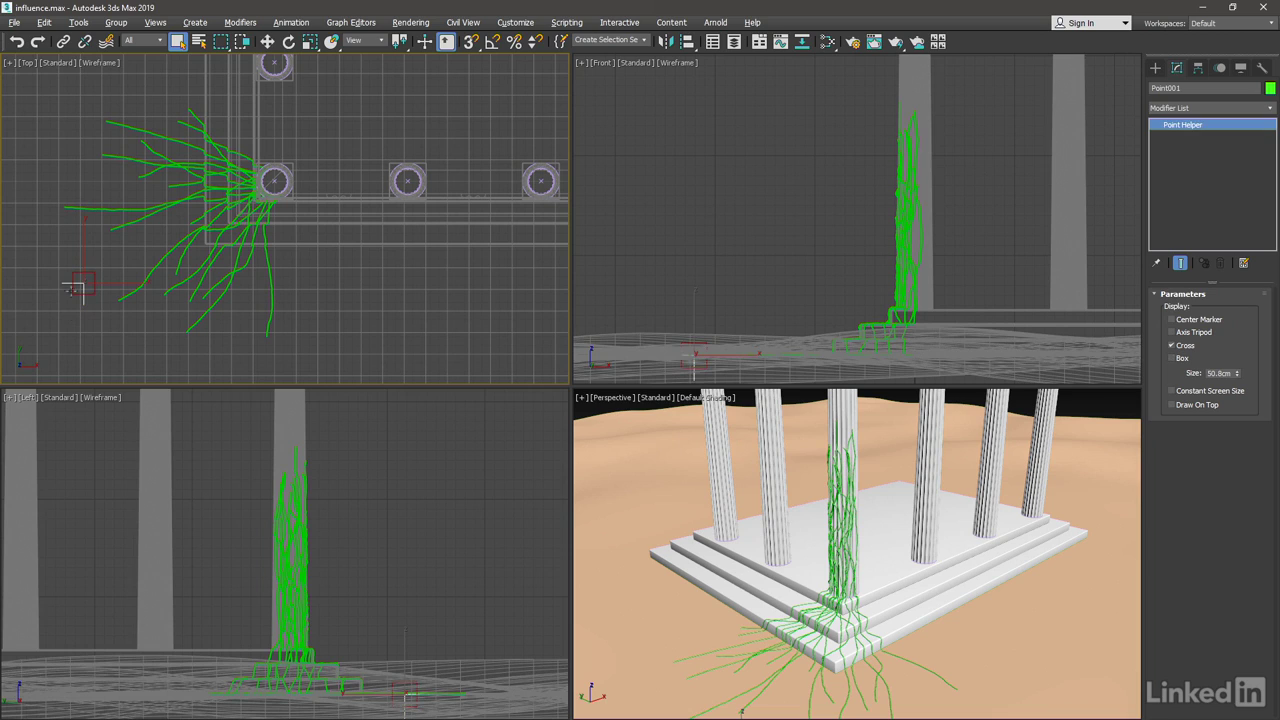
click(67, 162)
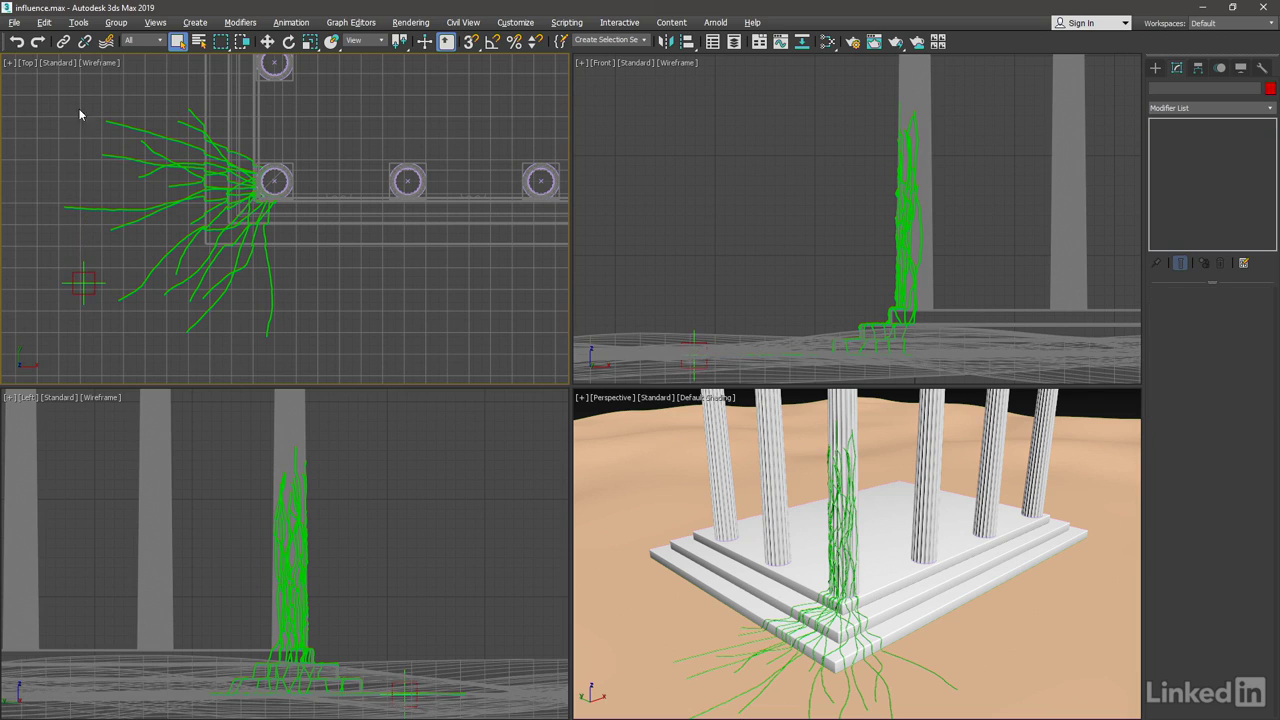
click(63, 41)
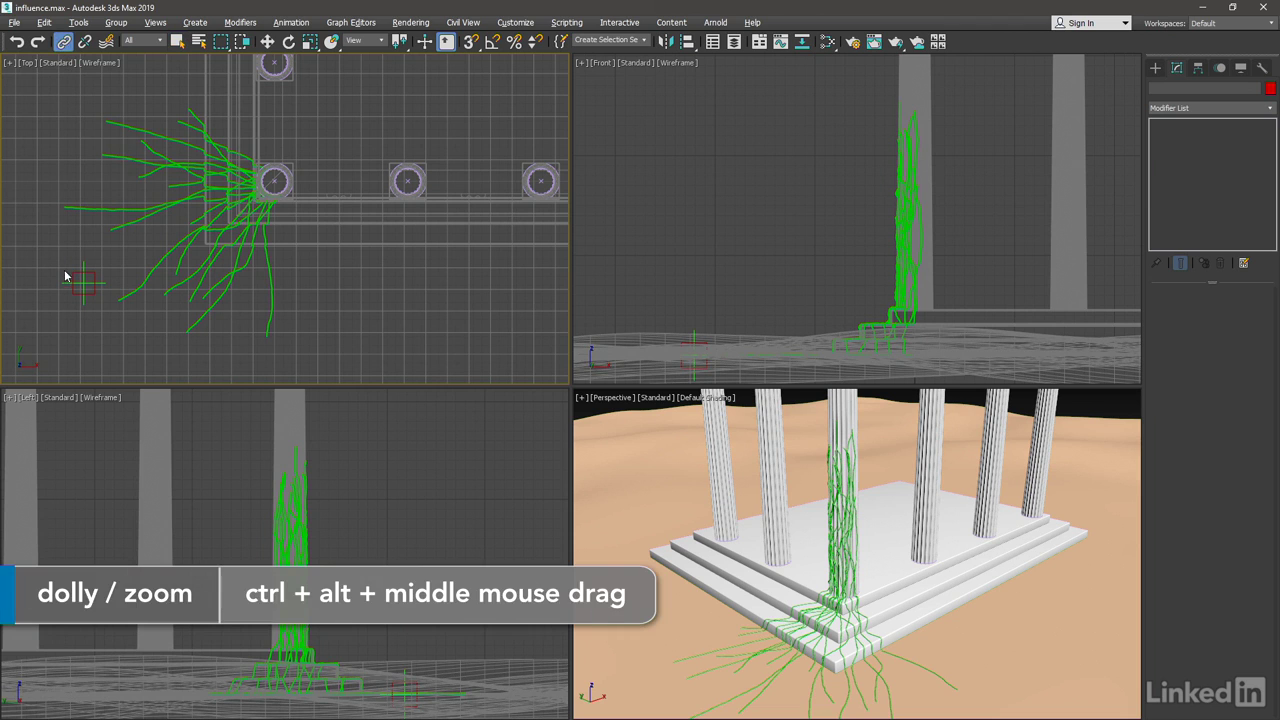
ctrl+alt+middle_drag(72, 270, 89, 200)
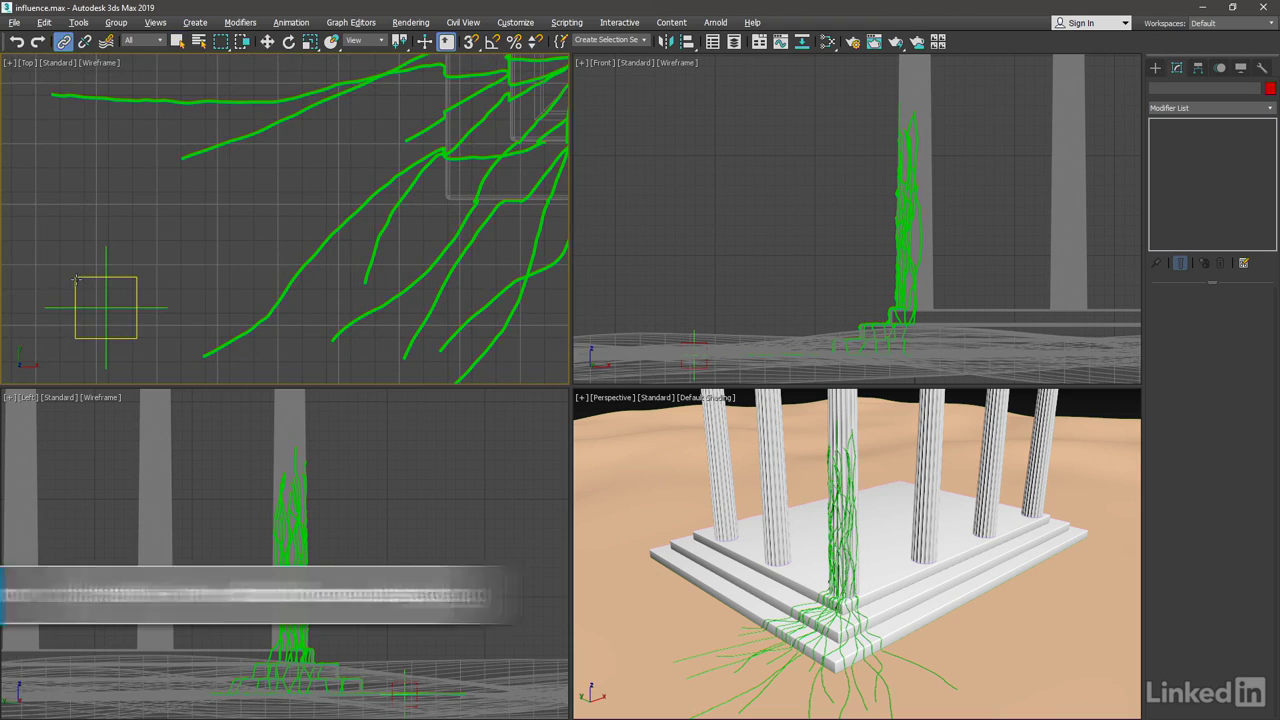
drag(77, 279, 59, 314)
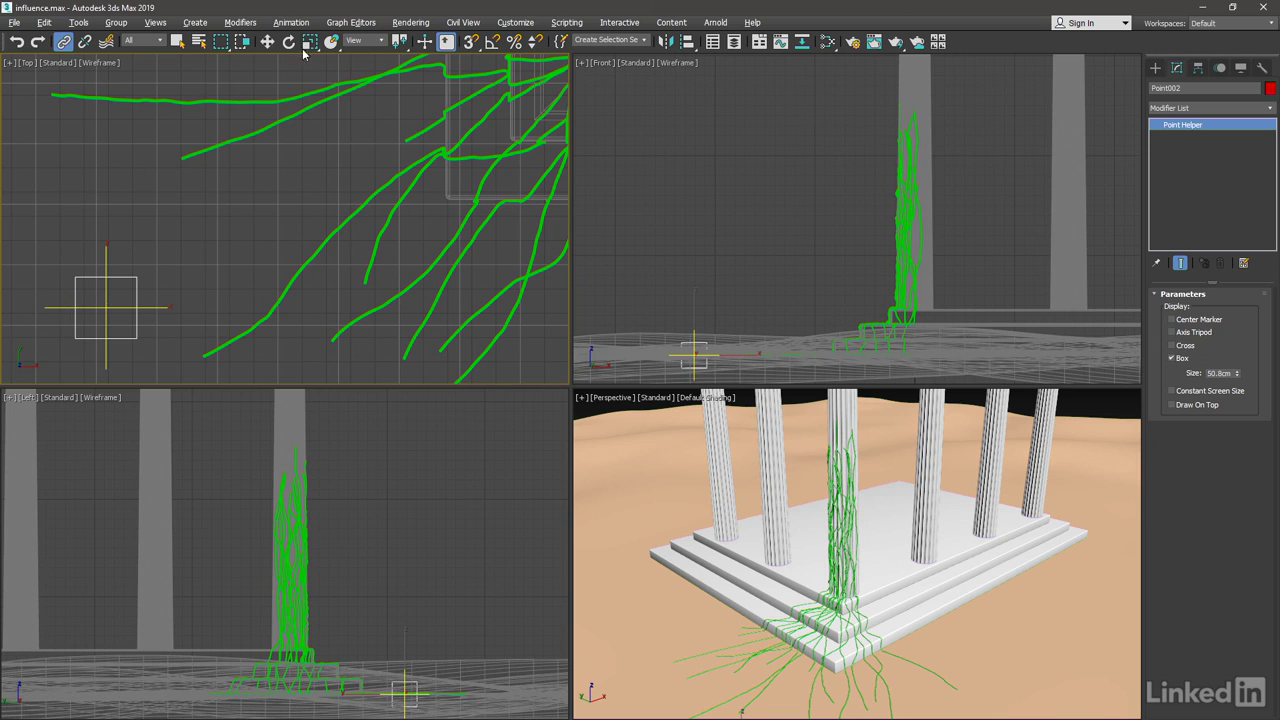
Rename the red box helper Point002 to 'mover'
click(267, 41)
click(184, 247)
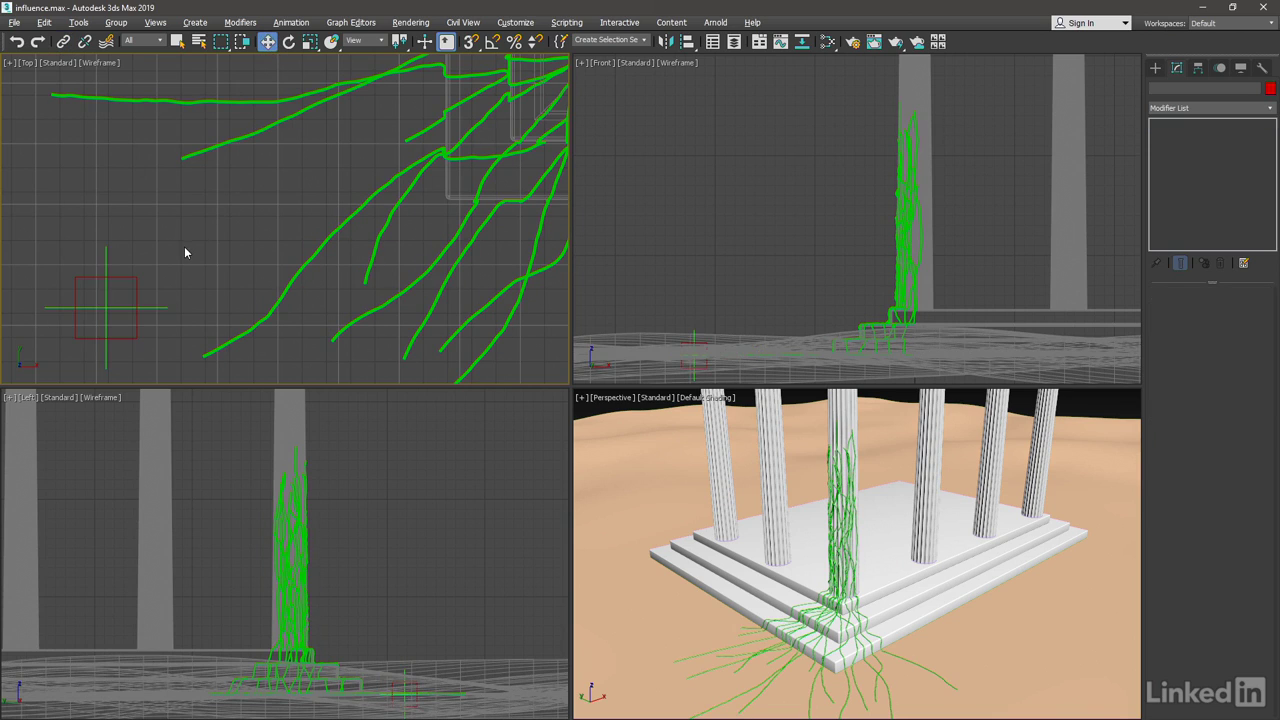
click(139, 276)
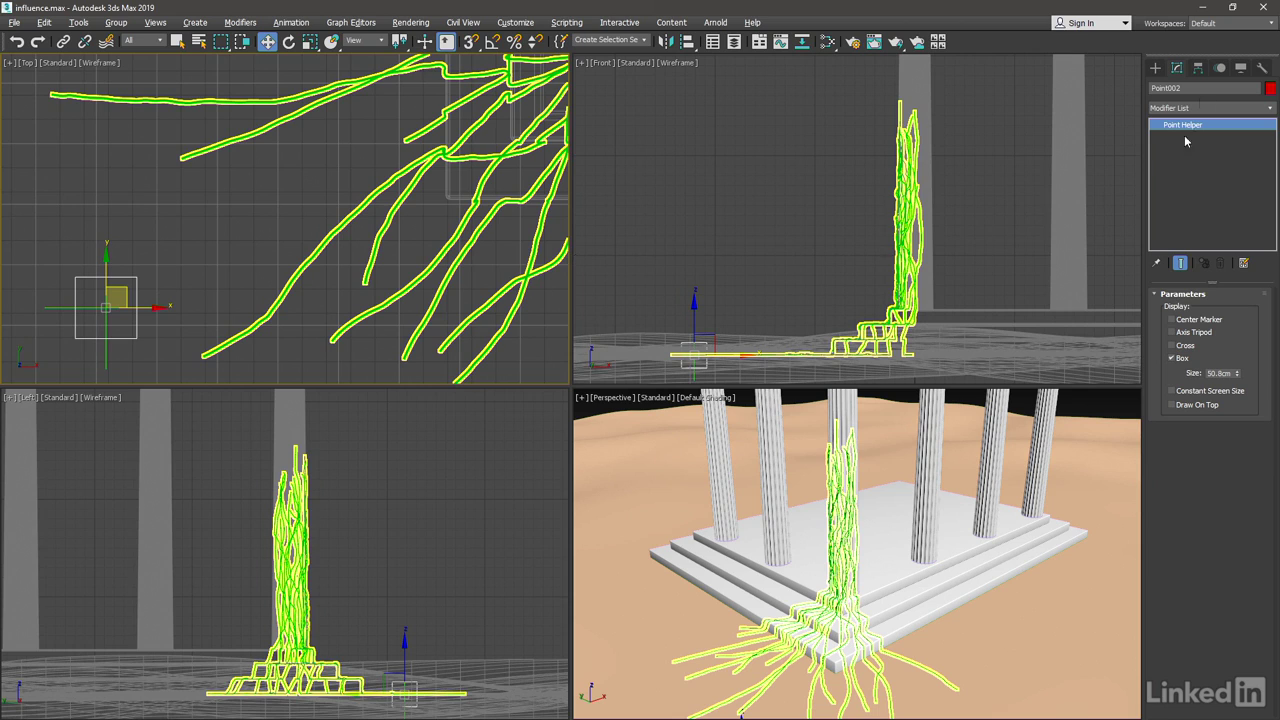
click(1177, 88)
text(mover)
key(Return)
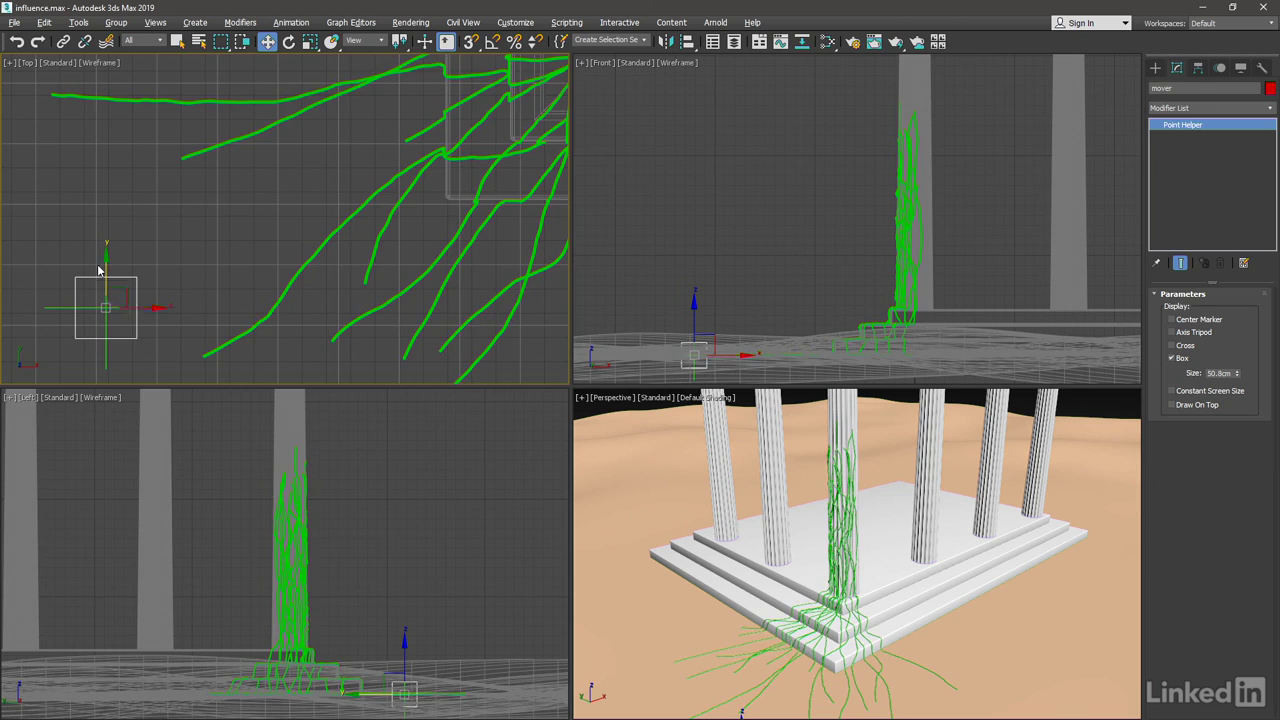
Rename the cross helper Point001 to 'selector'
click(47, 307)
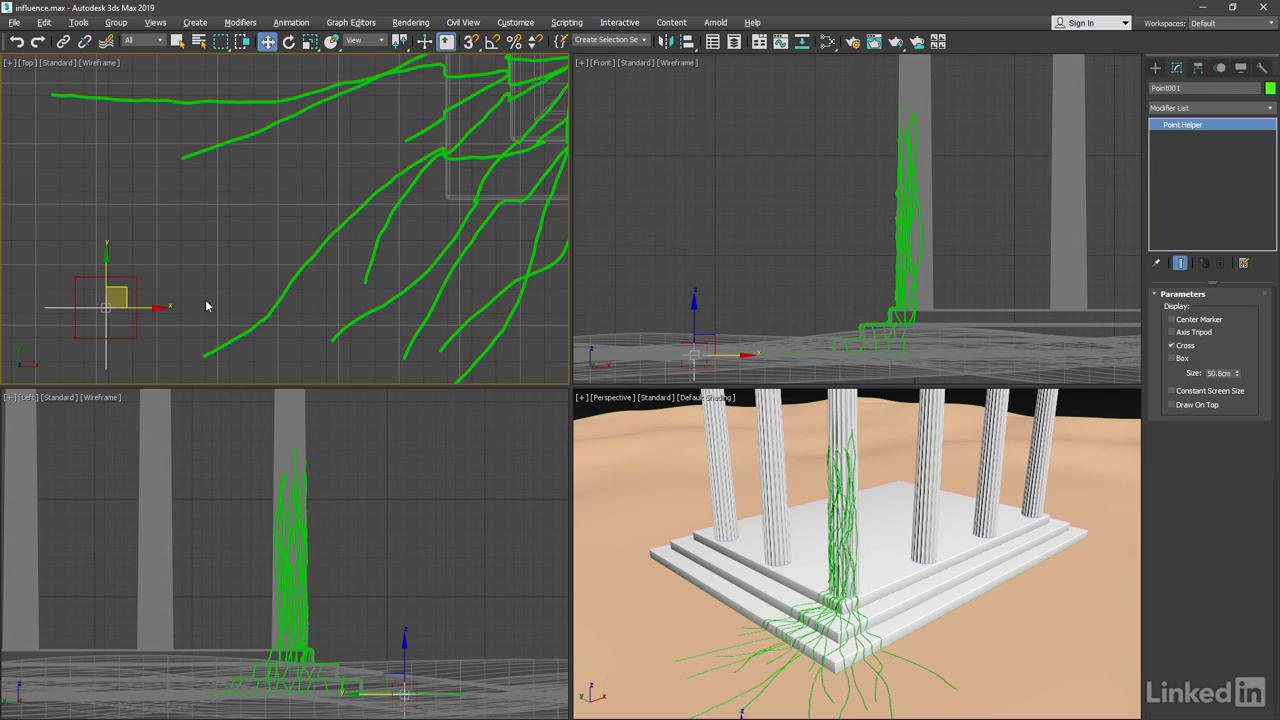
click(1191, 88)
text(selector)
key(Return)
Move the selector over the column base in Top, then raise it up the column in Front
scroll(286, 183, down, 3)
middle_drag(286, 183, 158, 237)
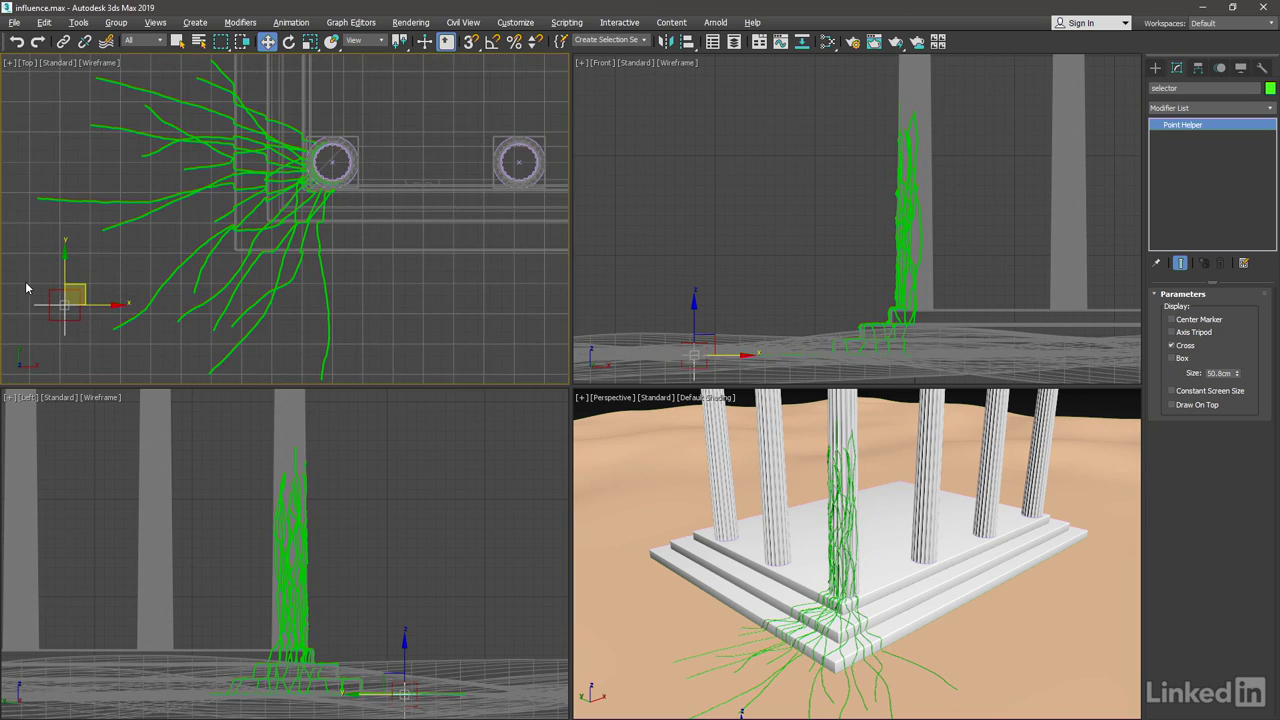
drag(83, 286, 311, 172)
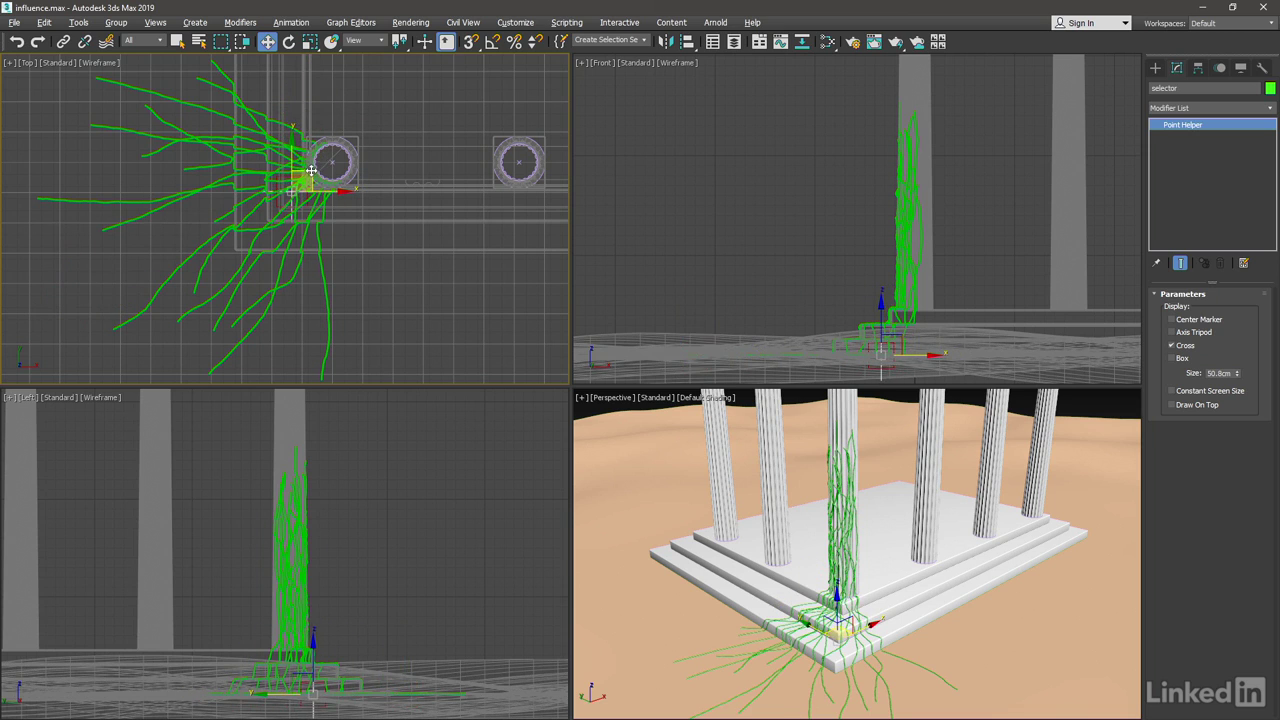
click(876, 300)
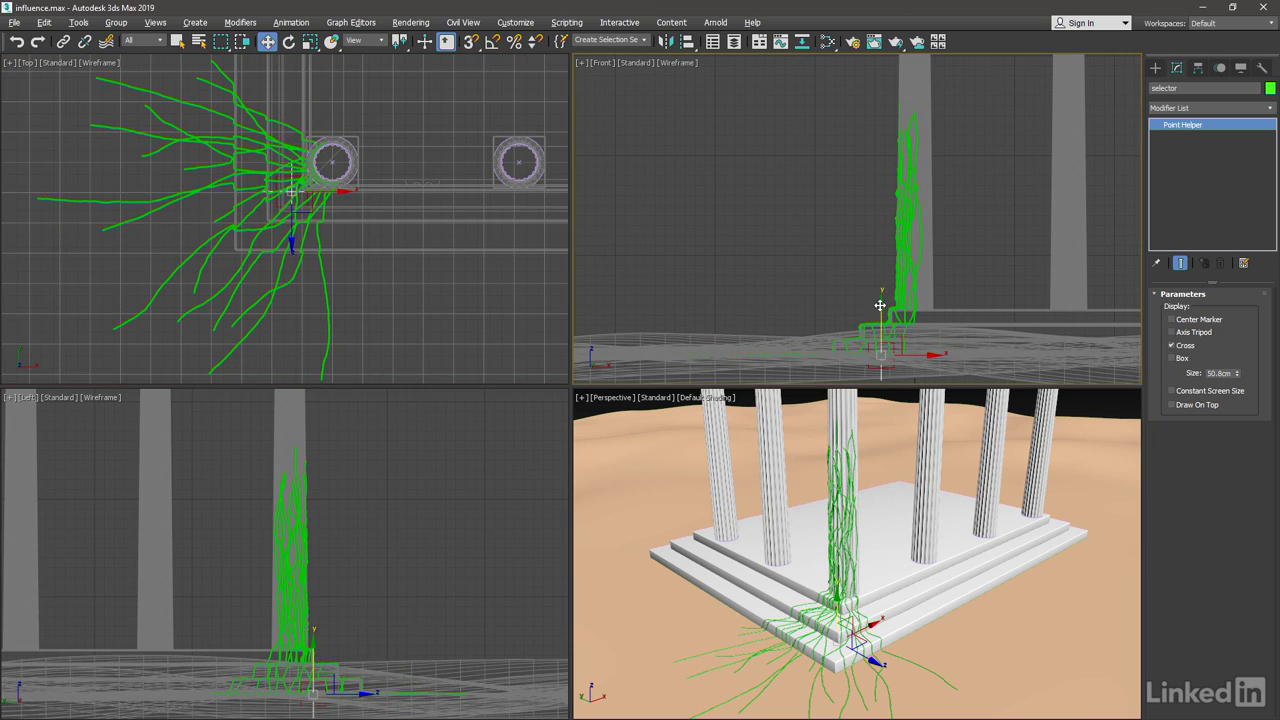
drag(879, 305, 877, 114)
middle_drag(882, 144, 810, 222)
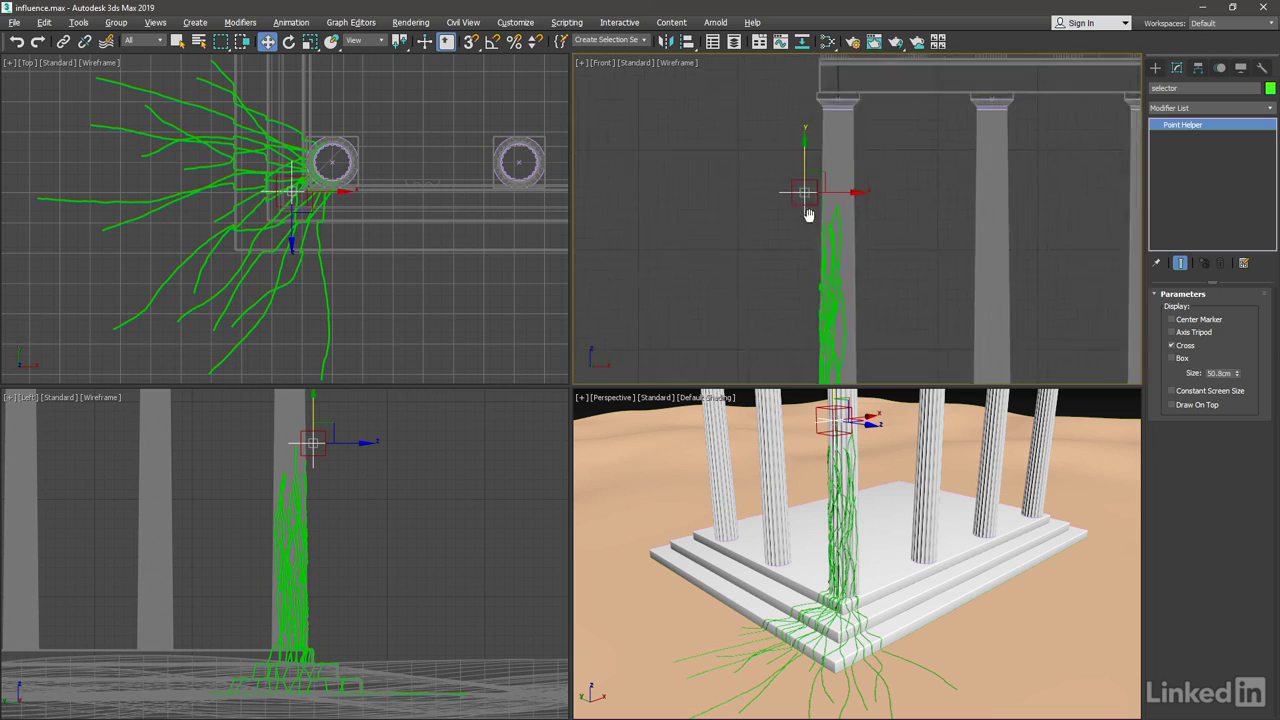
scroll(810, 222, up, 6)
drag(817, 130, 862, 133)
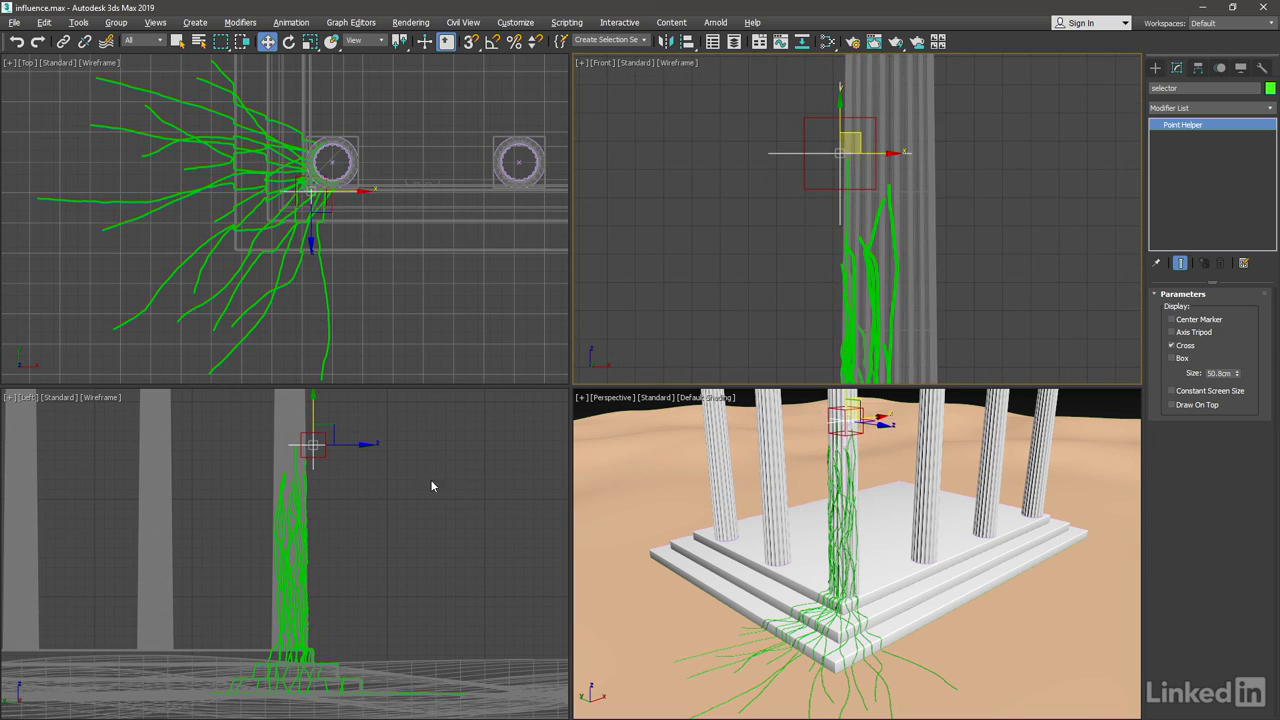
Shift the selector onto the vine strands in the Left view and check it in Perspective
scroll(330, 470, up, 5)
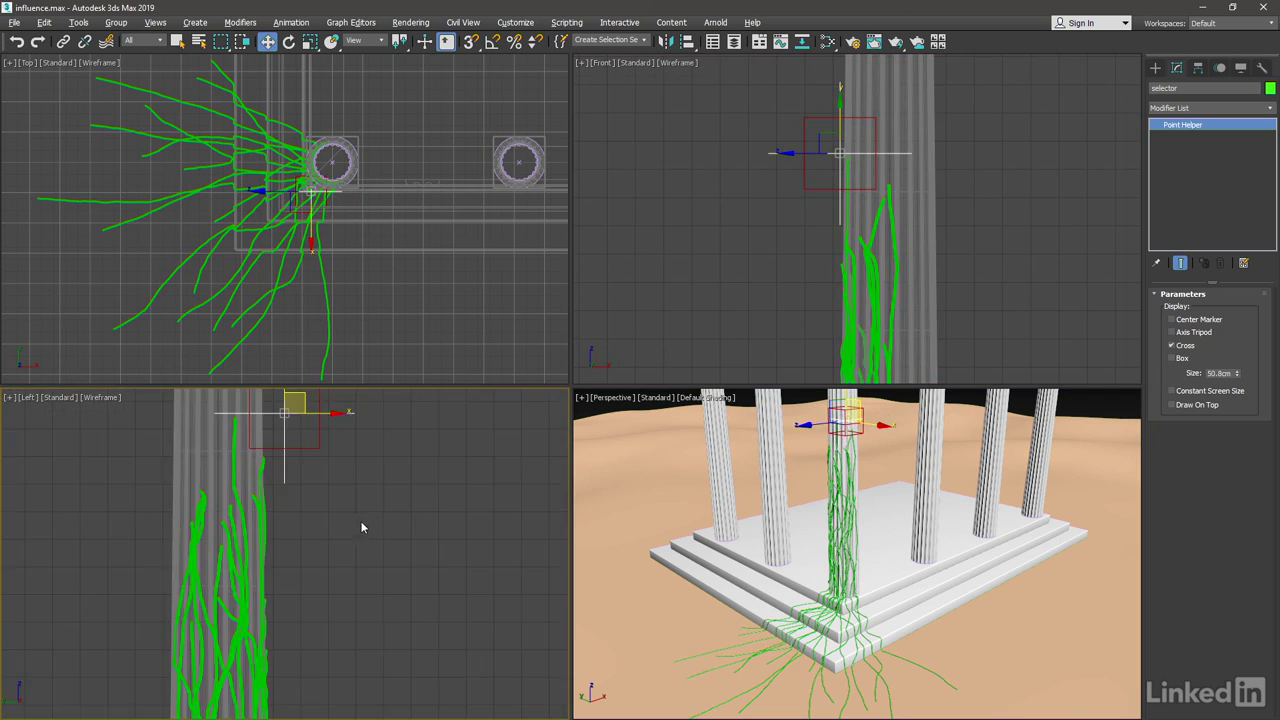
scroll(418, 573, up, 4)
click(409, 465)
click(409, 465)
drag(409, 465, 312, 464)
middle_drag(878, 467, 882, 482)
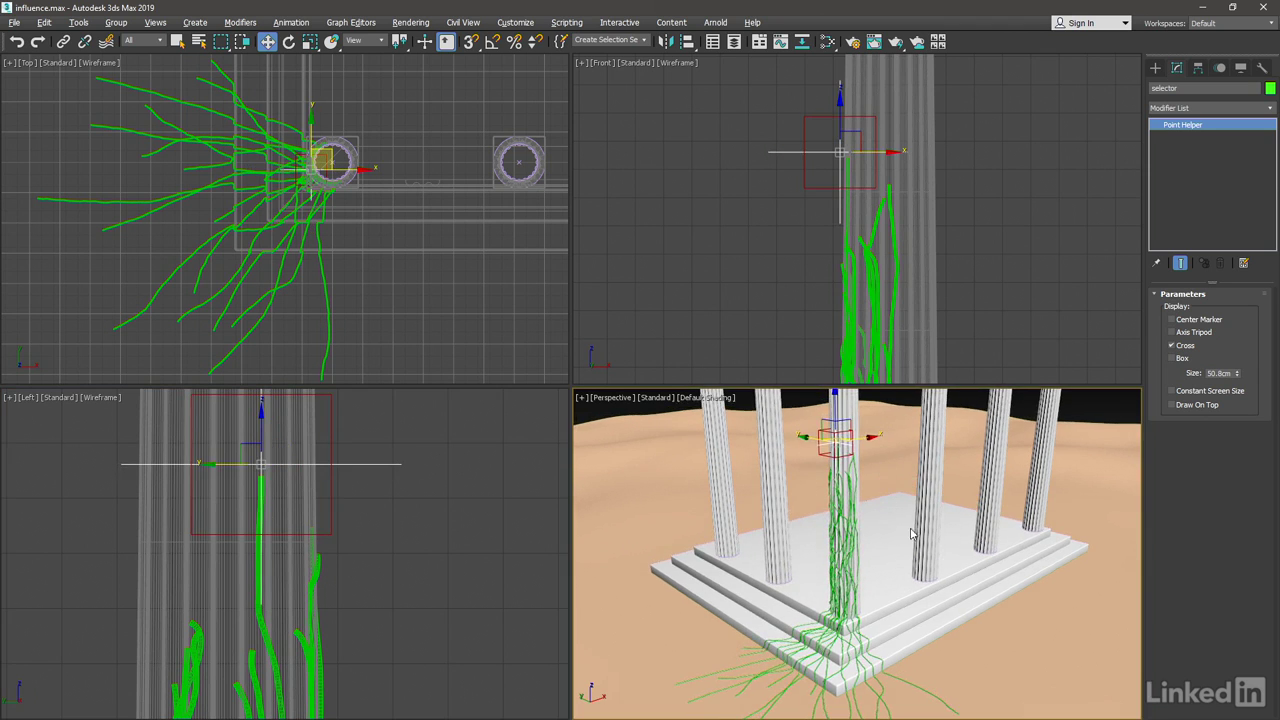
mouse_move(908, 535)
alt+middle_down()
mouse_move(774, 449)
mouse_move(901, 533)
alt+middle_up()
Apply a Spline Influence modifier to the vines spline with Show Knots enabled
click(846, 523)
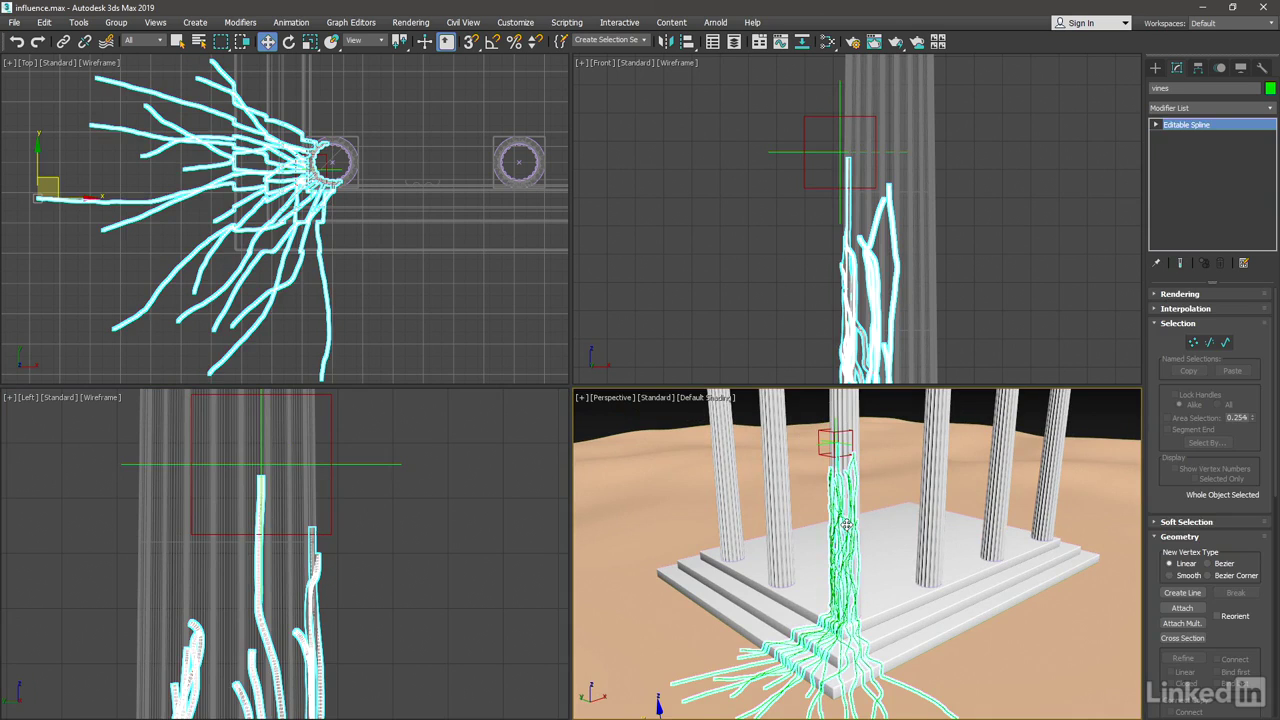
click(1271, 110)
drag(1271, 121, 1272, 415)
click(1240, 461)
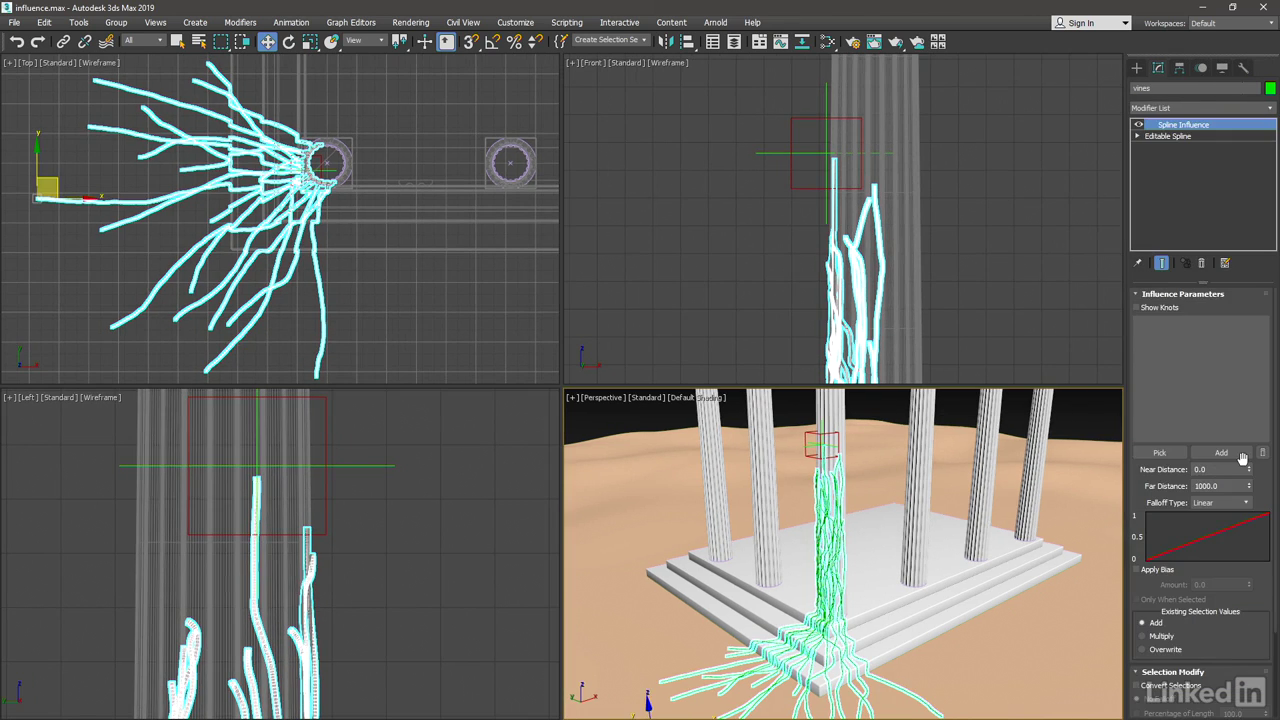
click(1137, 308)
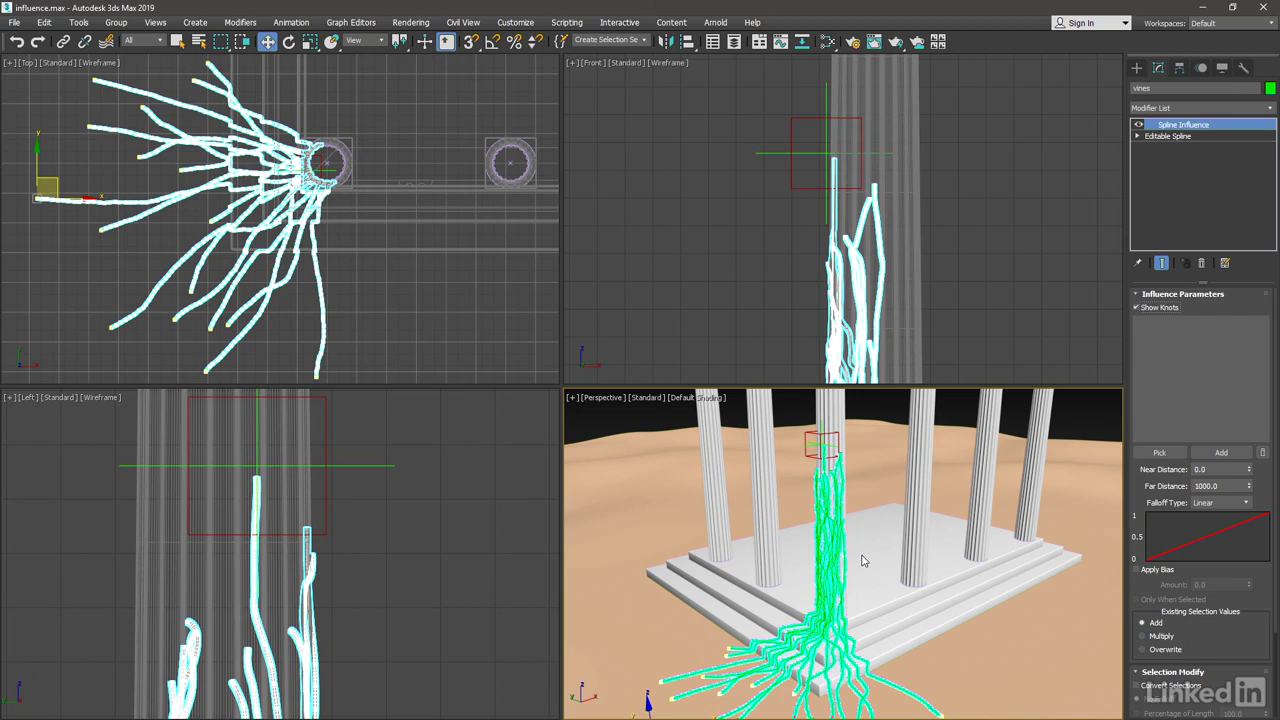
scroll(846, 442, up, 4)
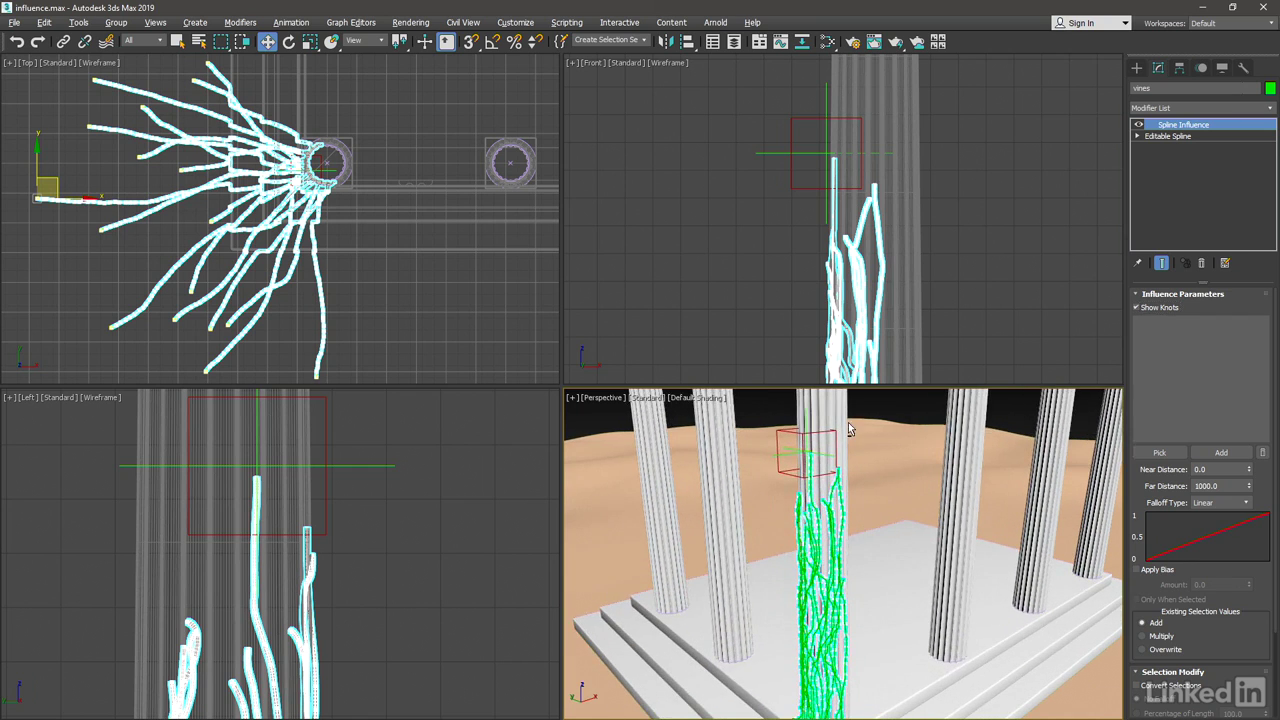
alt+middle_drag(848, 430, 880, 478)
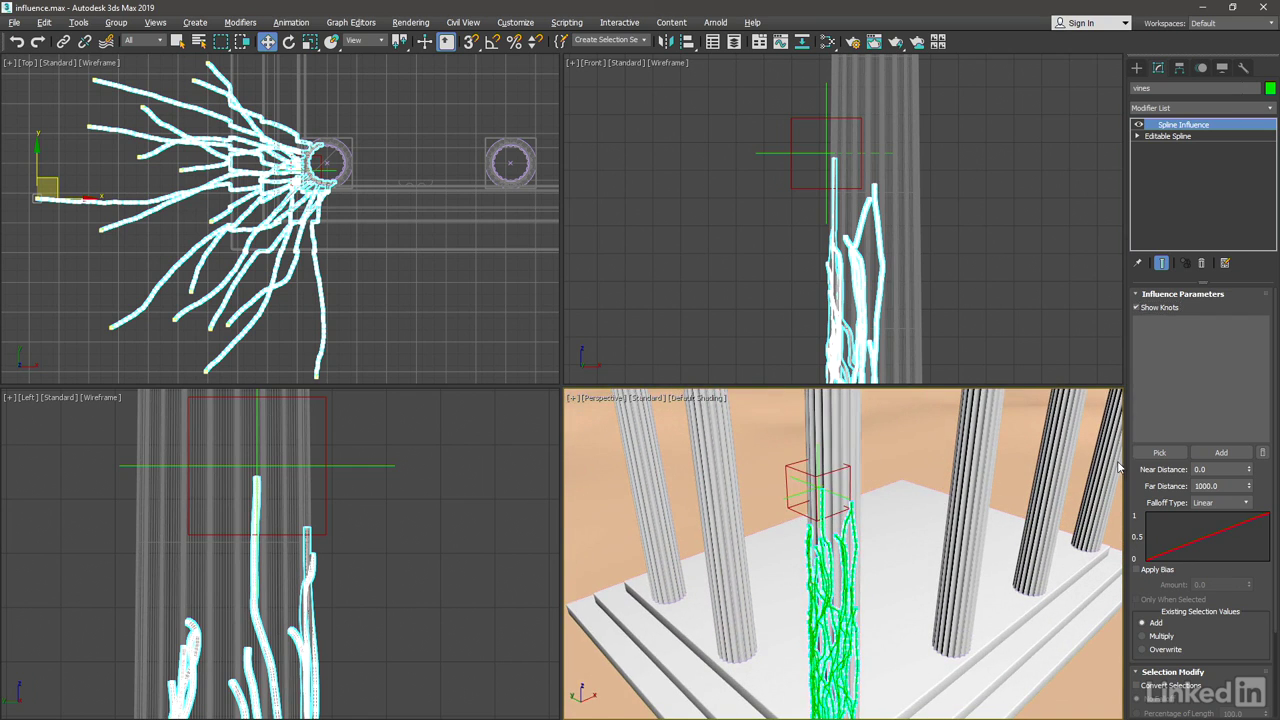
Pick the selector helper as the Spline Influence source object
click(1172, 455)
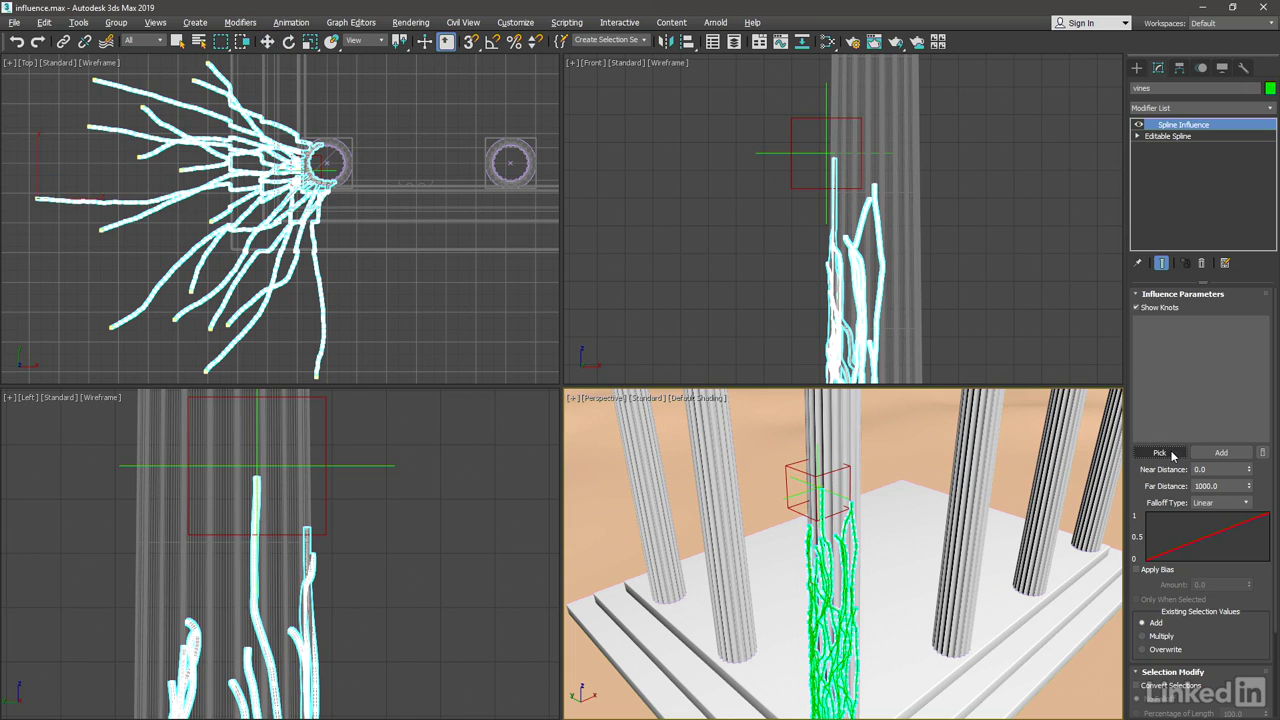
click(798, 492)
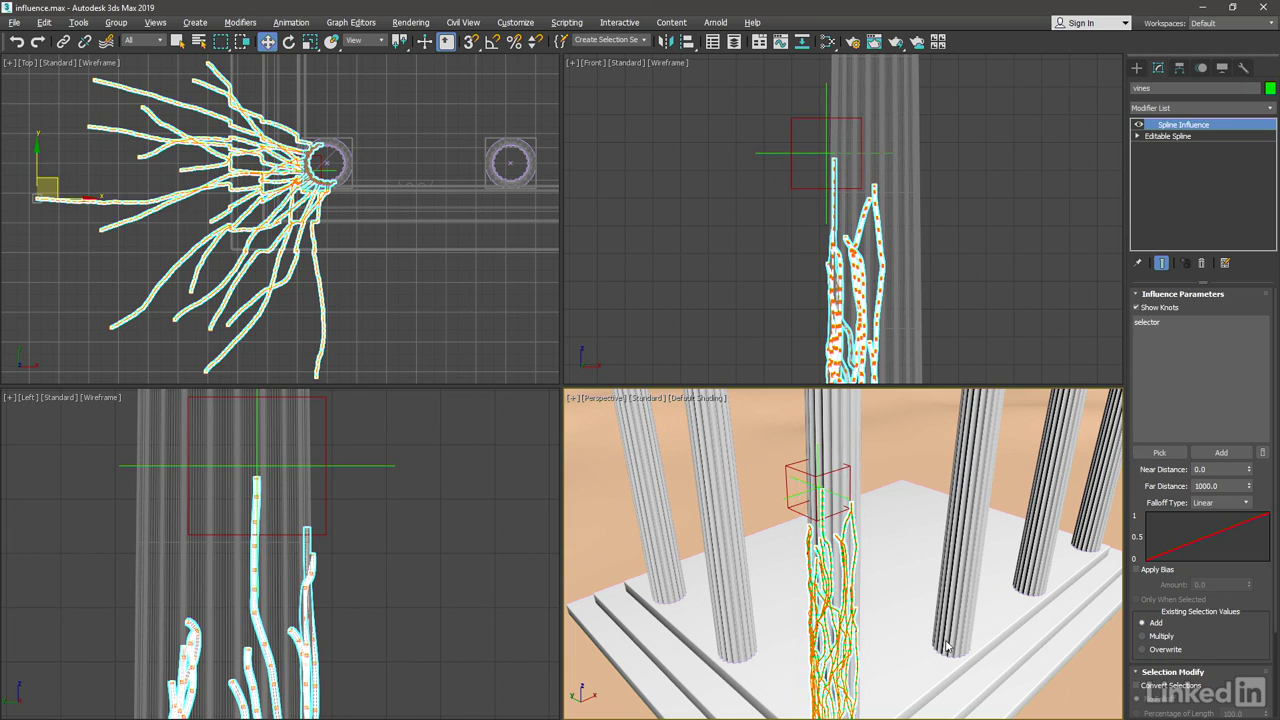
alt+middle_drag(946, 646, 922, 505)
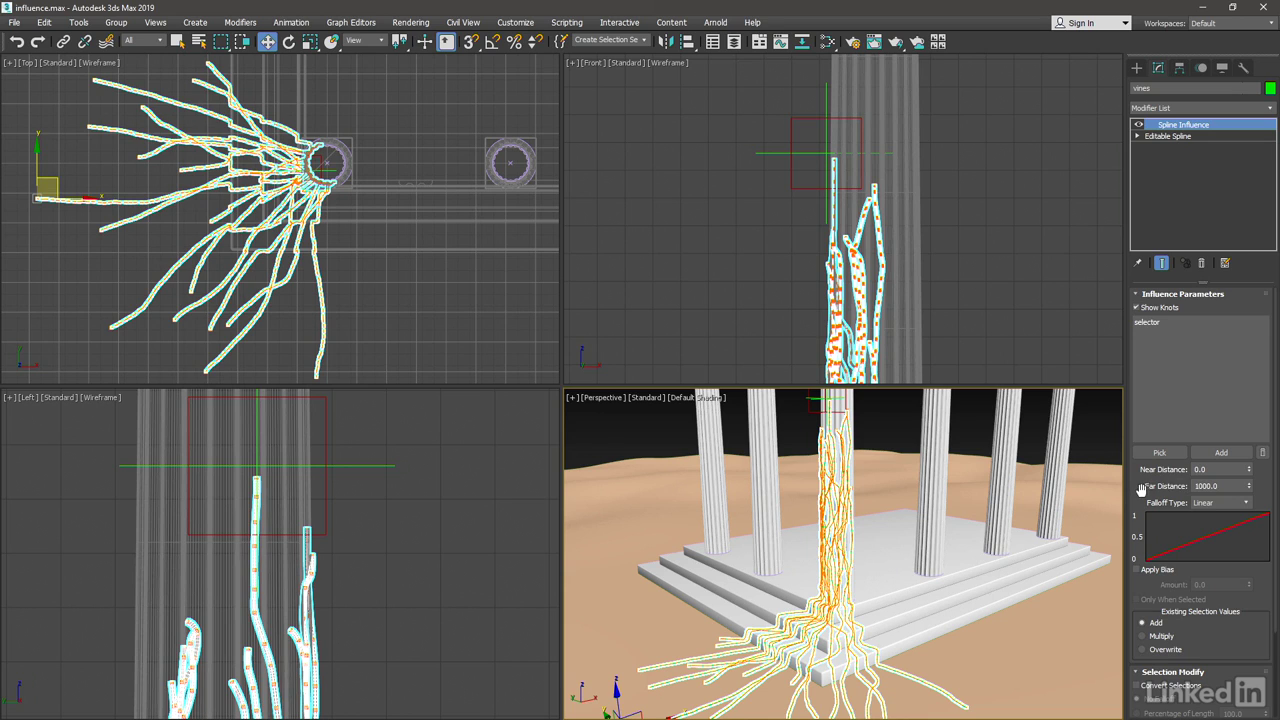
Set the influence Far Distance to 80 and the Falloff Type to Smoother
drag(1248, 489, 1245, 530)
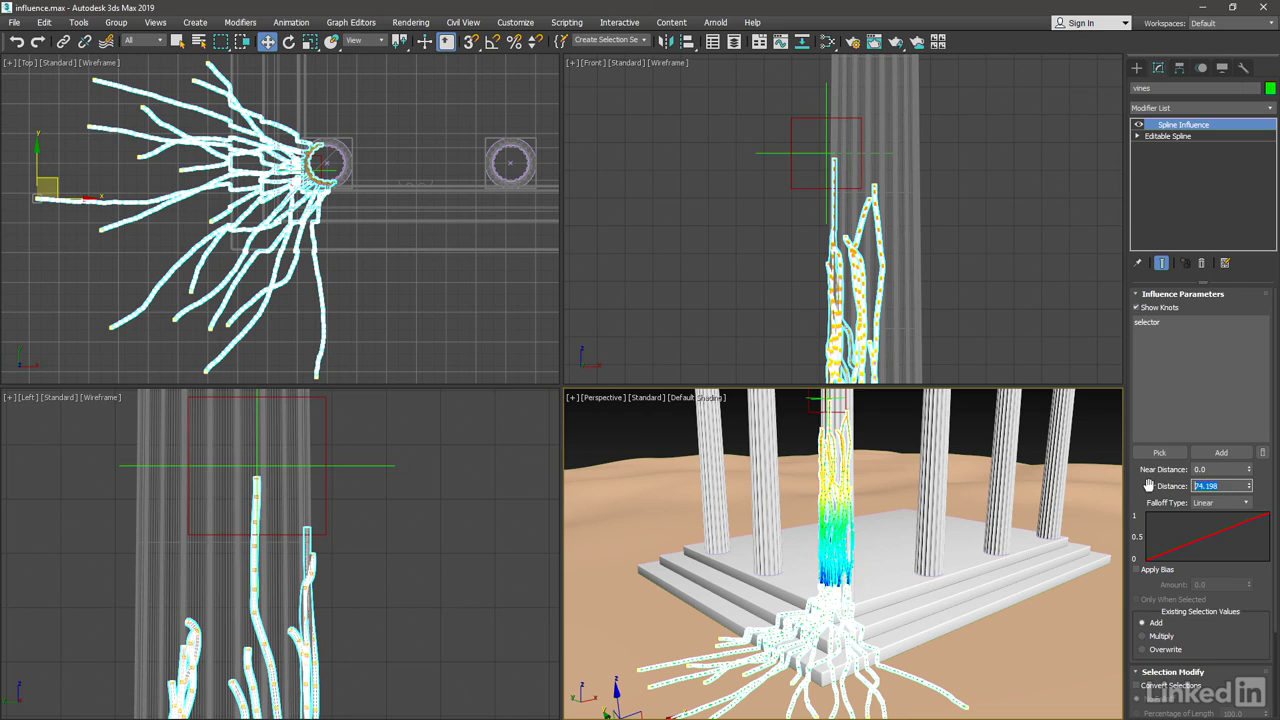
text(80)
key(Return)
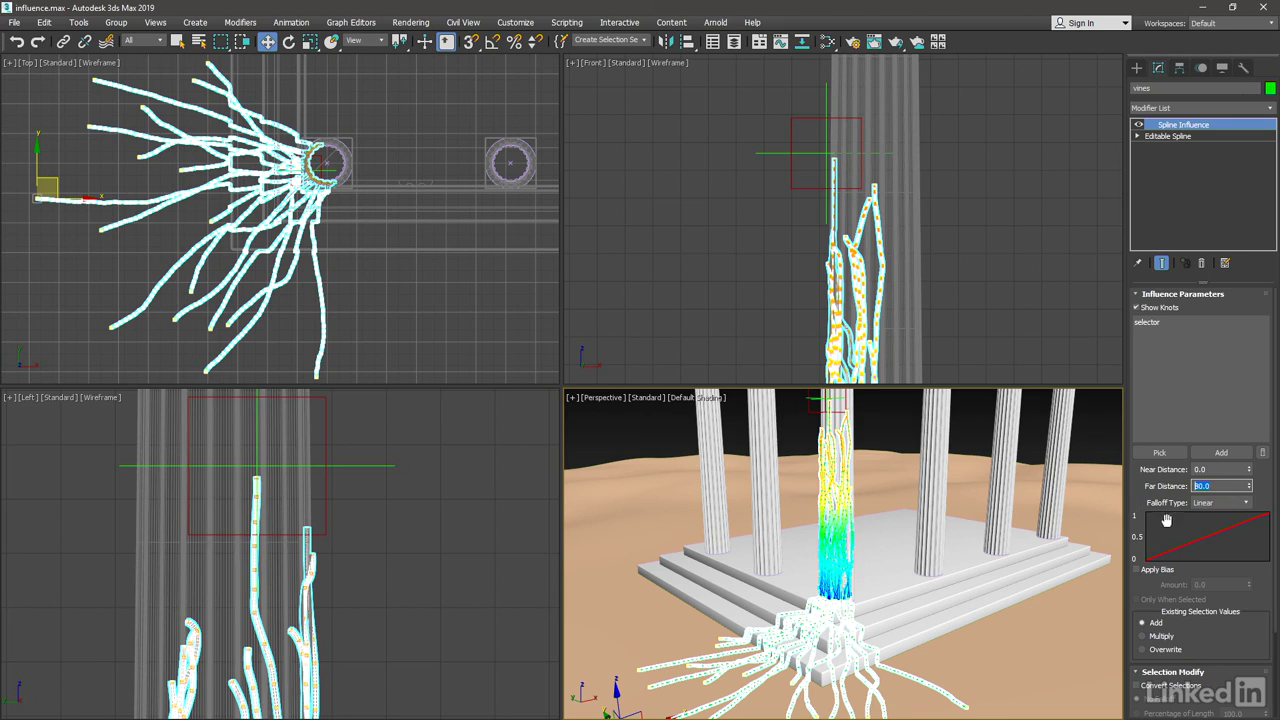
click(1228, 506)
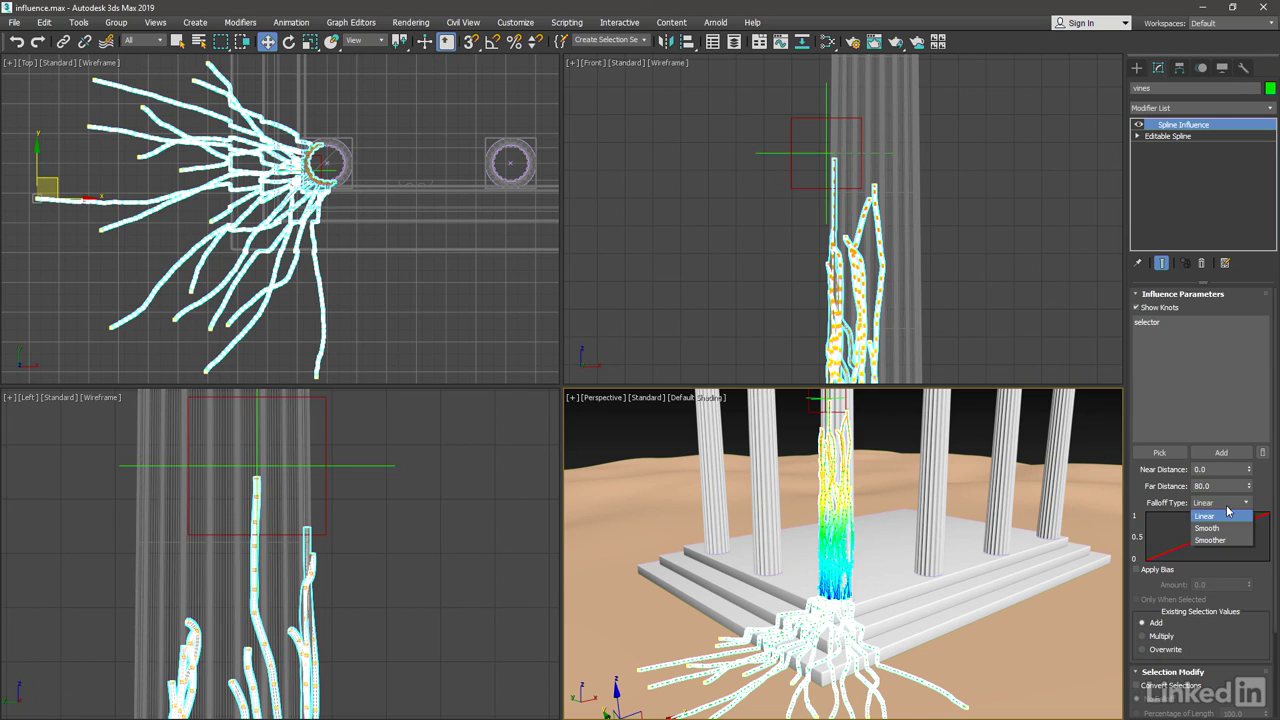
click(1228, 530)
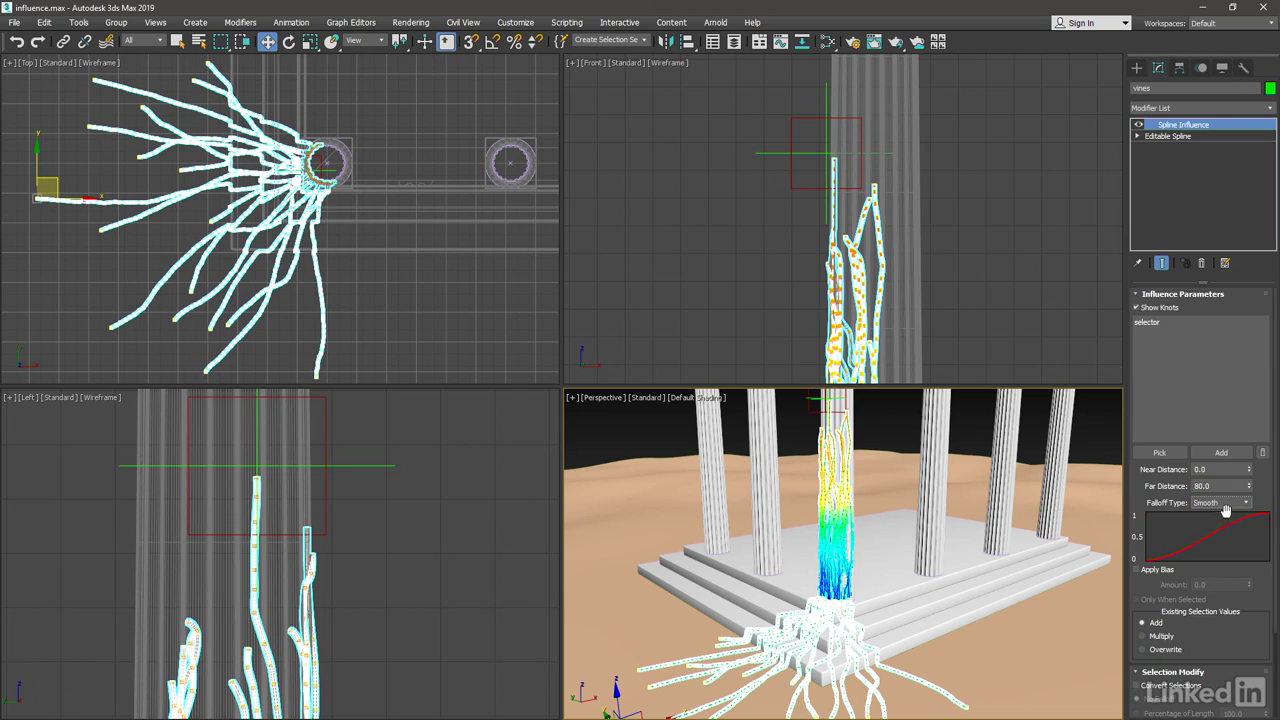
click(1226, 504)
click(1218, 541)
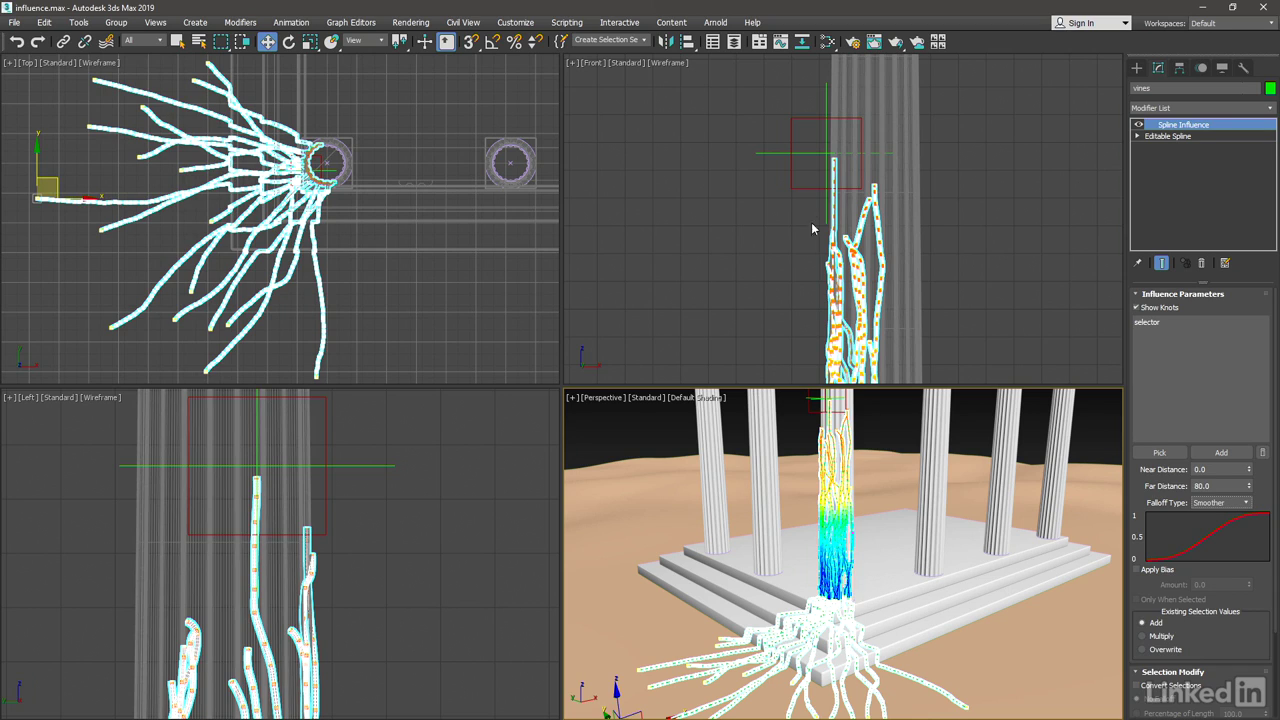
click(764, 153)
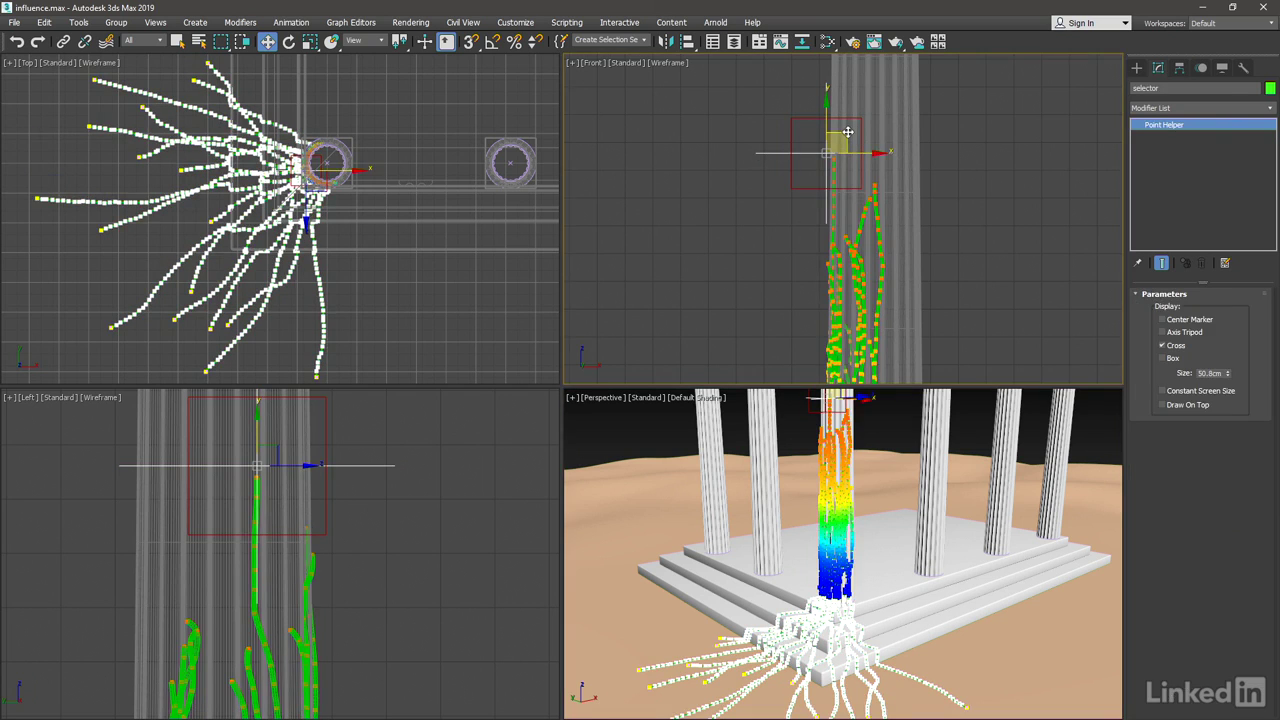
drag(874, 150, 844, 150)
drag(767, 103, 701, 146)
Add a Linked XForm modifier to the vines and pick the mover box as control object
click(826, 475)
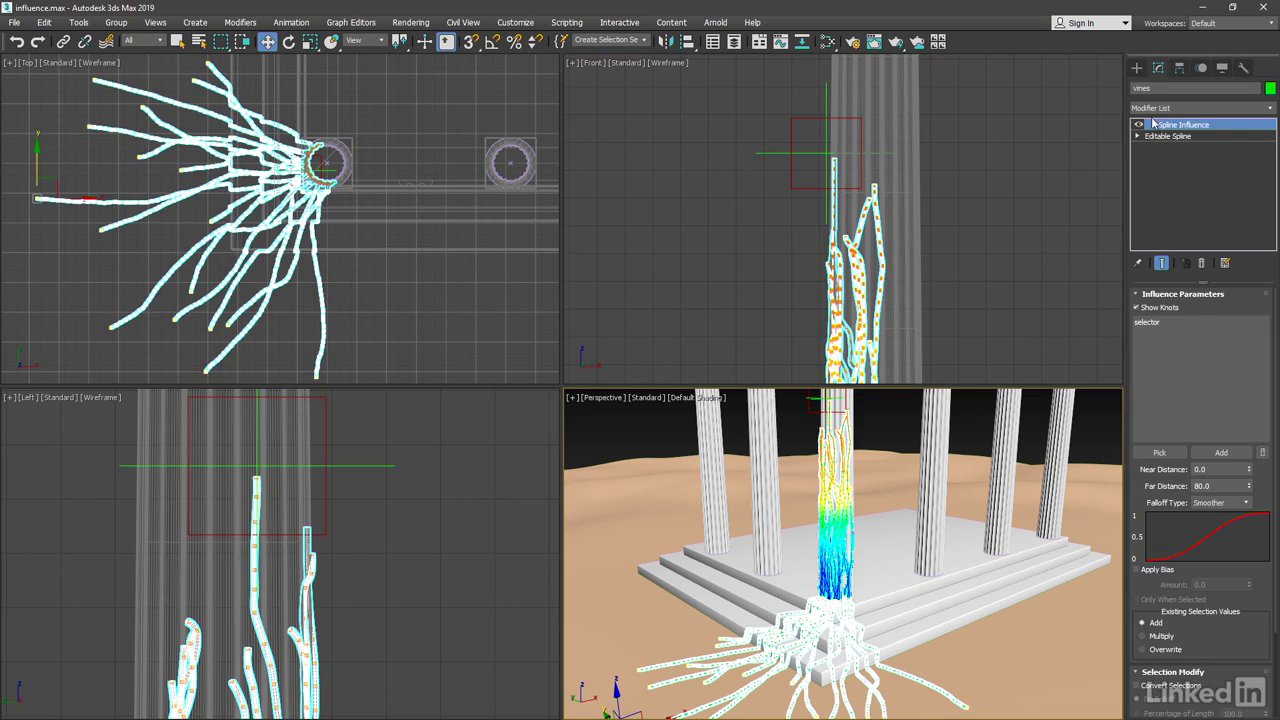
click(1272, 108)
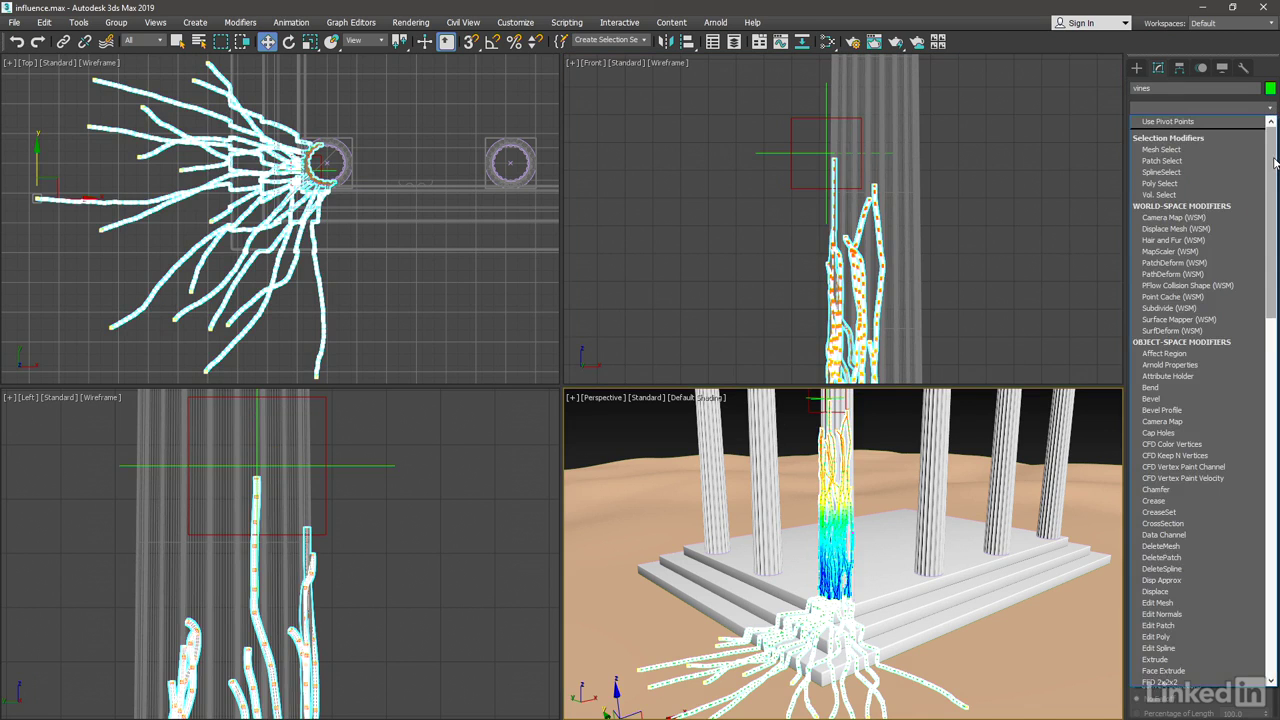
drag(1273, 165, 1268, 321)
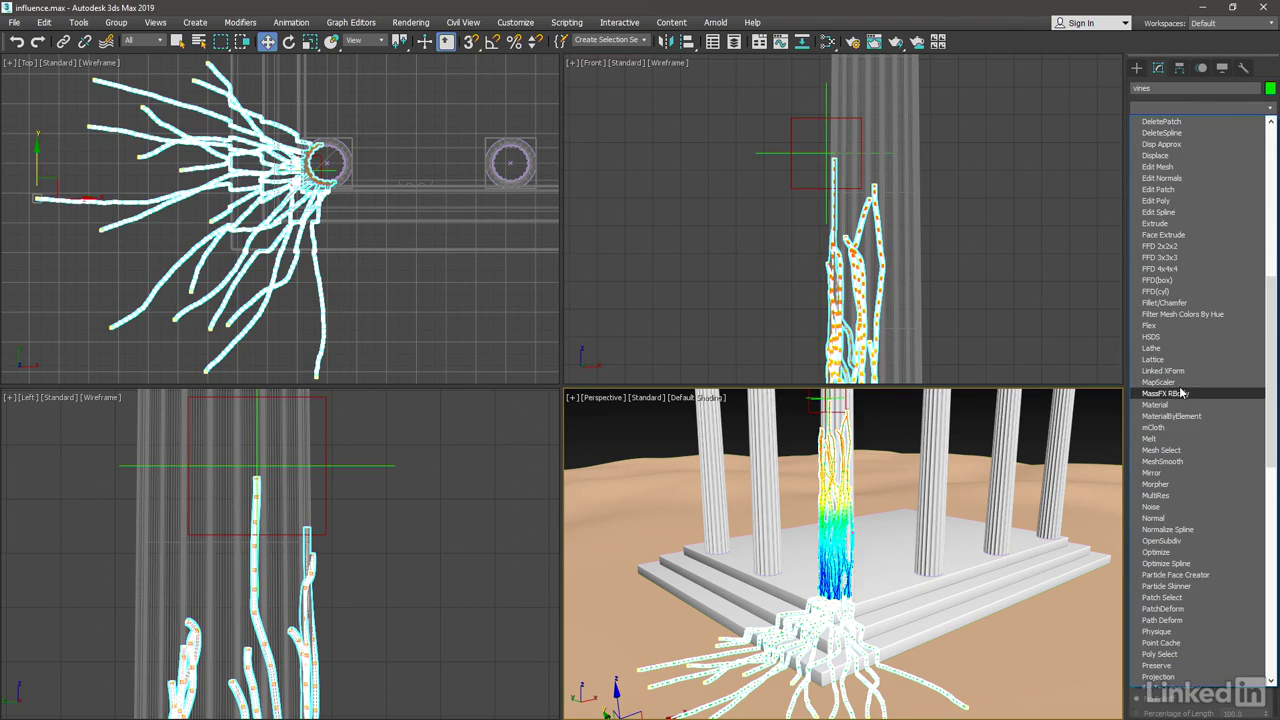
click(1224, 372)
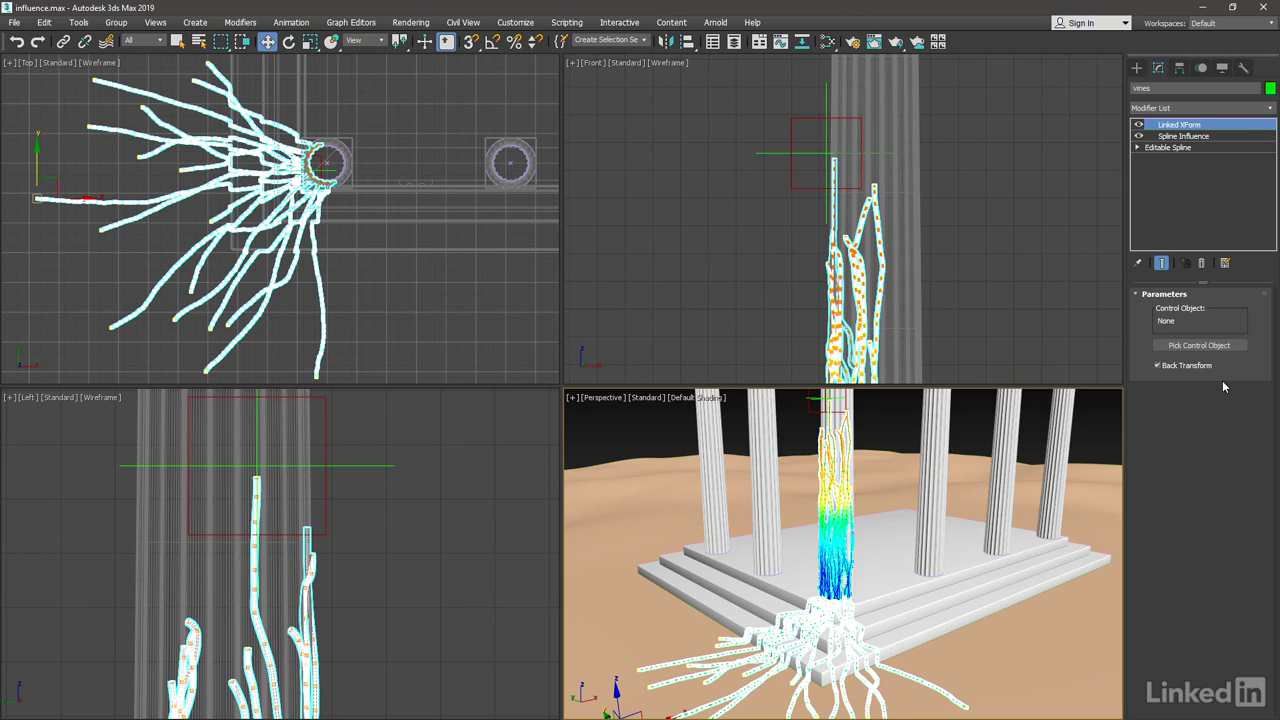
click(1162, 346)
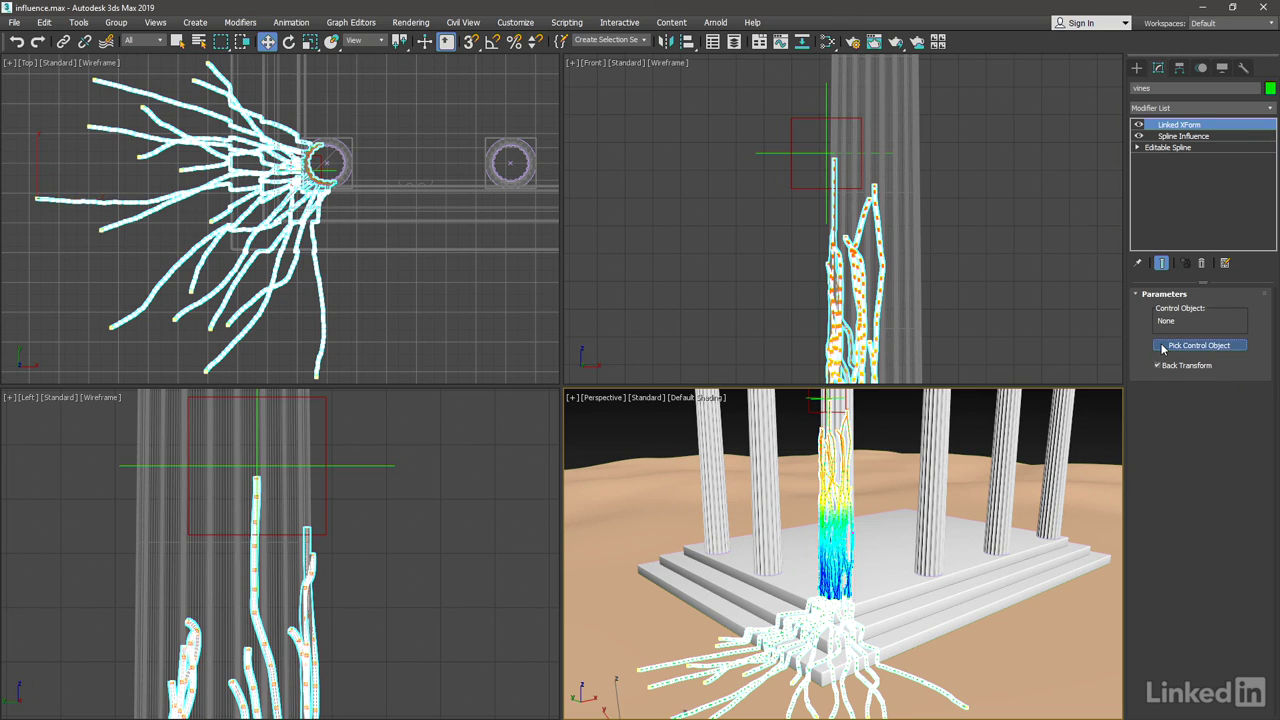
click(801, 118)
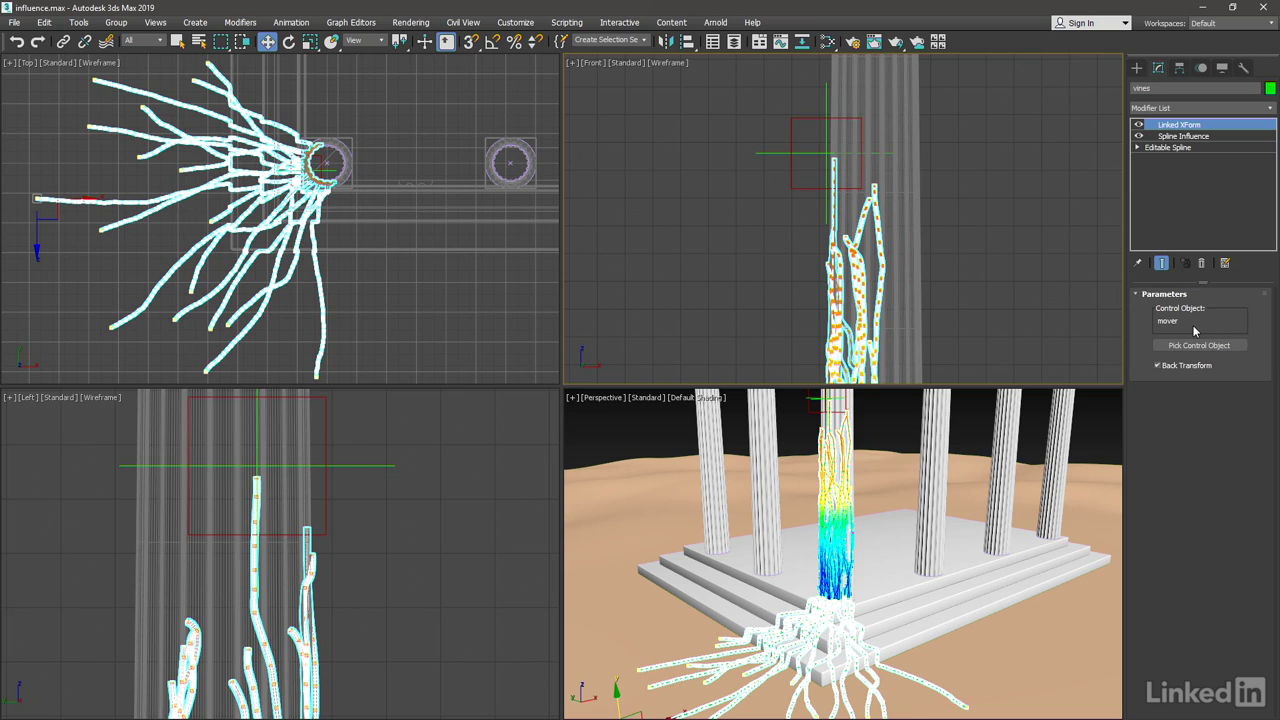
Move the mover helper left and tilt it about 27.6 degrees in the Front view
click(793, 121)
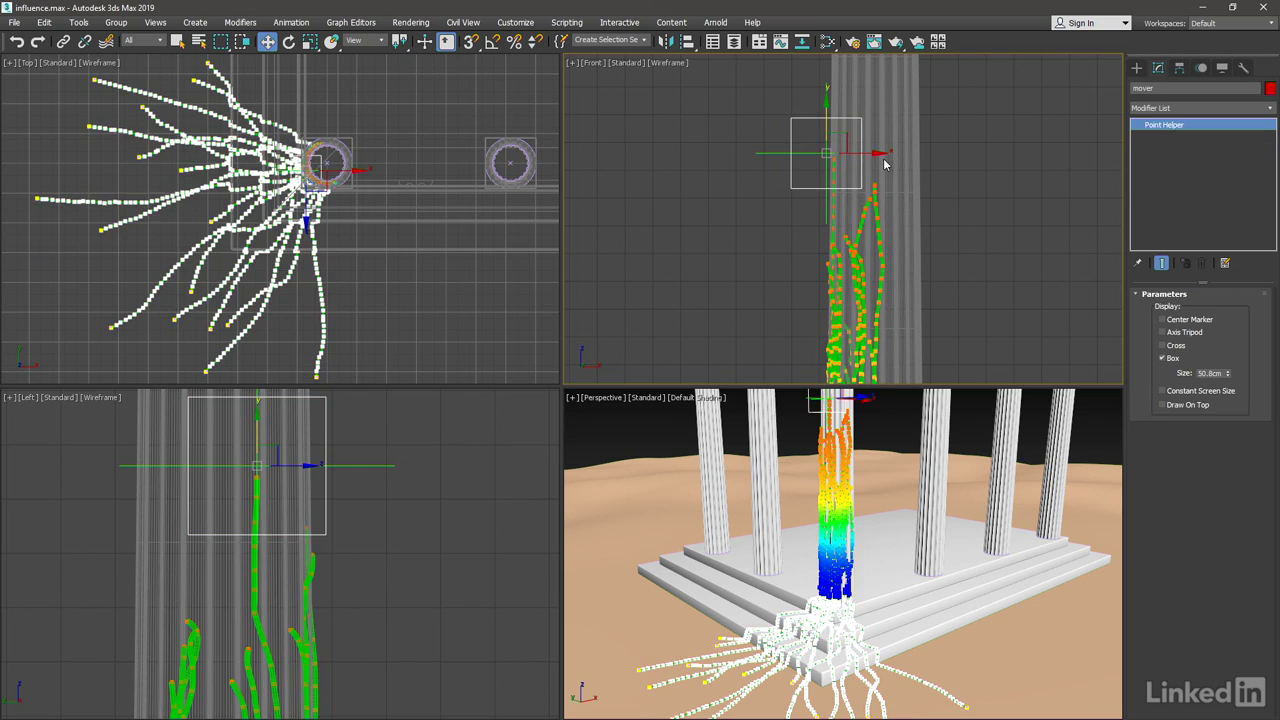
drag(850, 157, 711, 174)
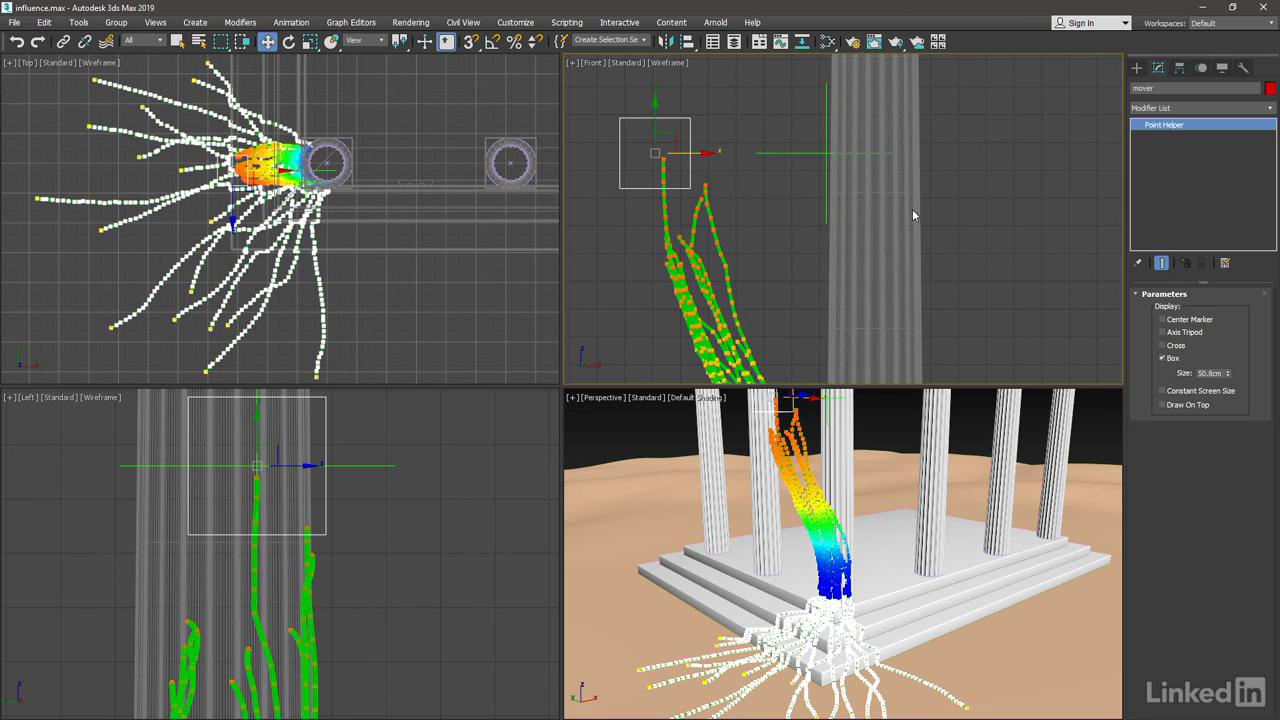
click(289, 41)
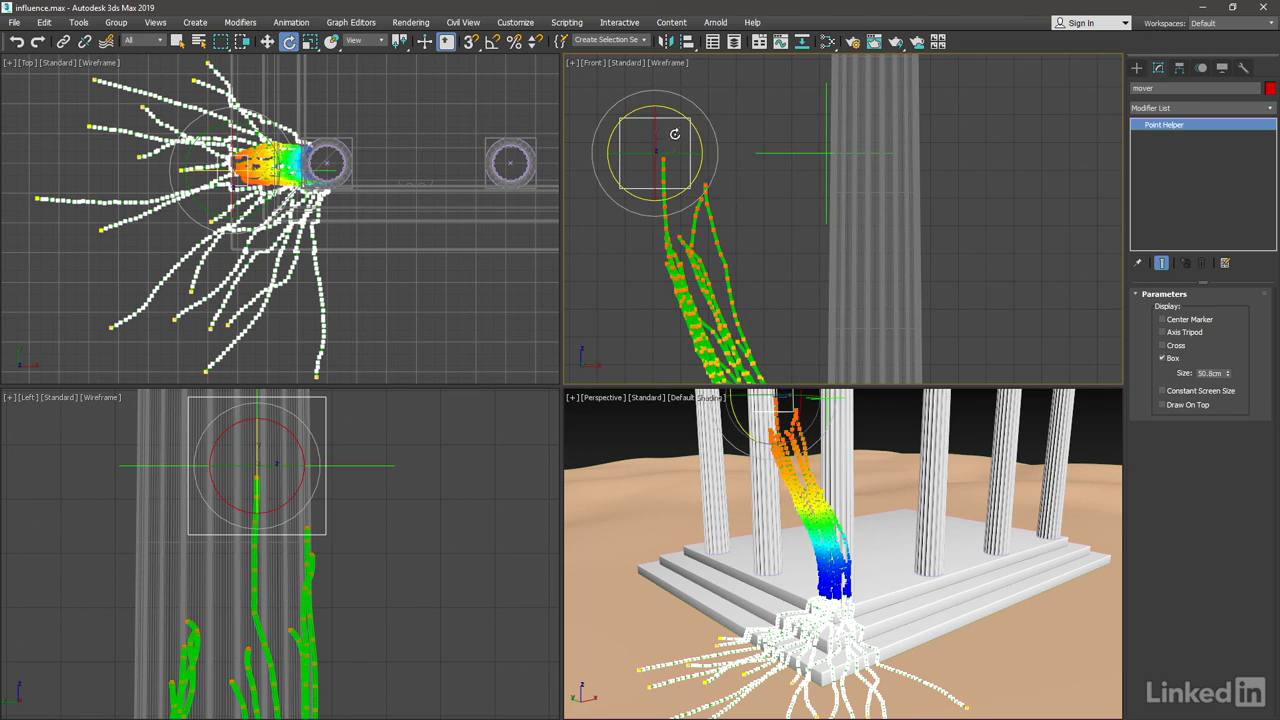
drag(696, 132, 660, 110)
Drag the mover further in the Perspective view, bending the vine tips along with it
click(310, 41)
click(267, 41)
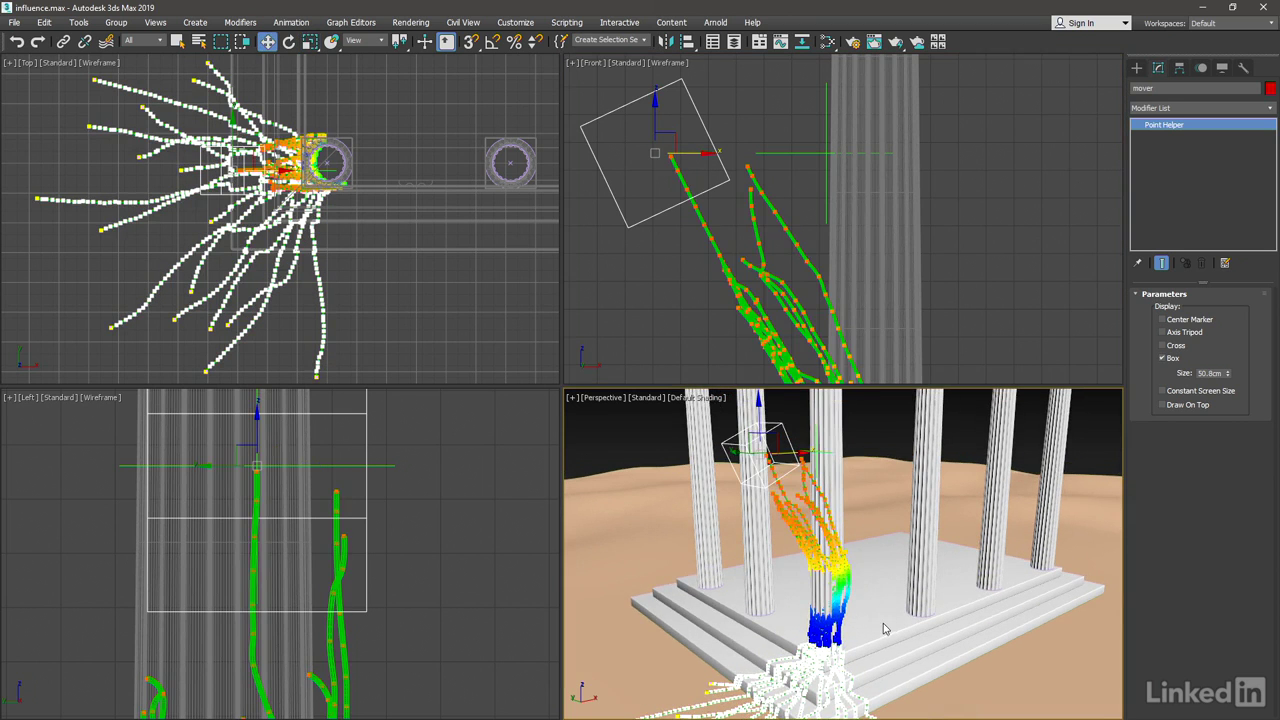
alt+middle_drag(857, 450, 785, 475)
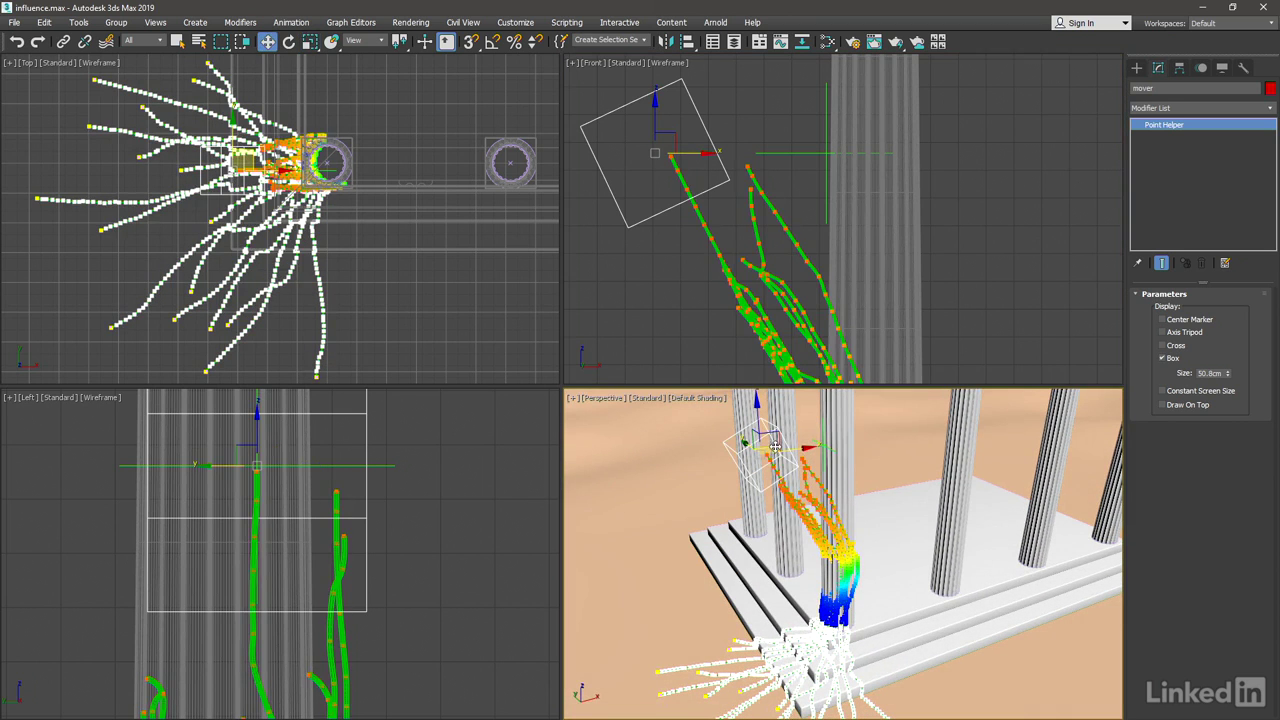
drag(772, 445, 740, 470)
alt+middle_drag(740, 470, 1012, 521)
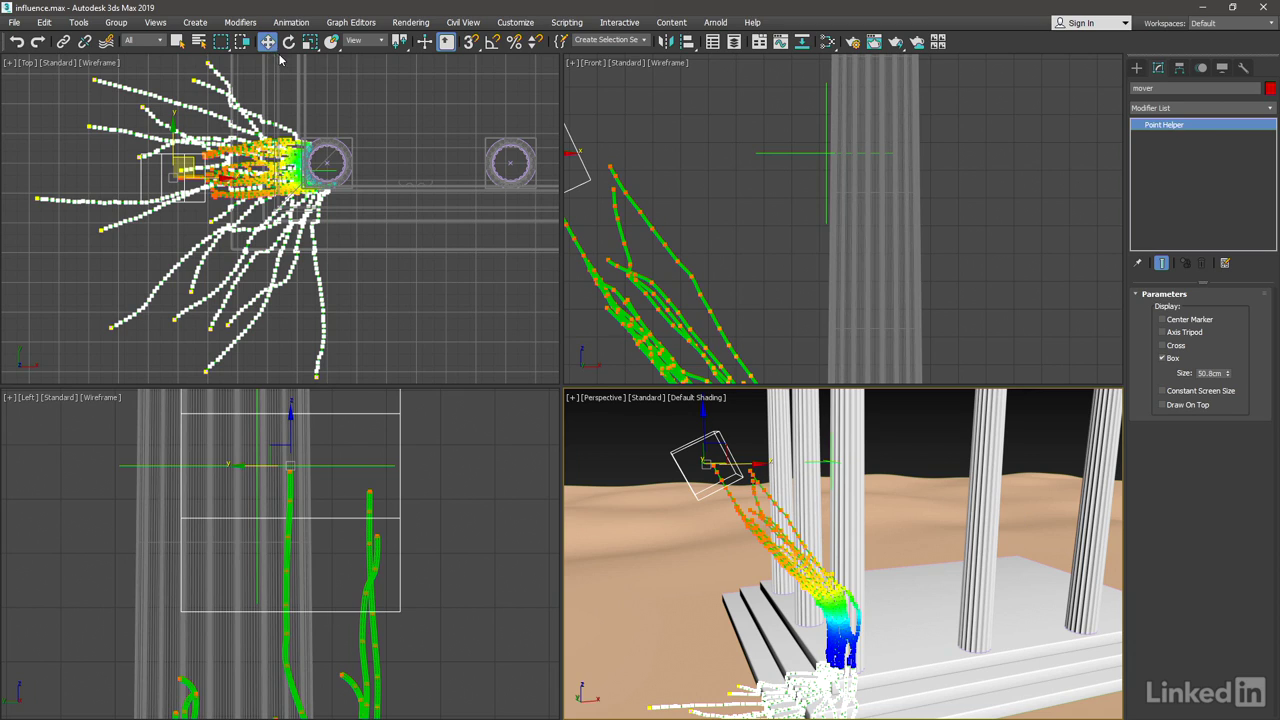
Using the Parent coordinate system, set the mover's X/Y position to 0 and Y rotation to 0
click(378, 42)
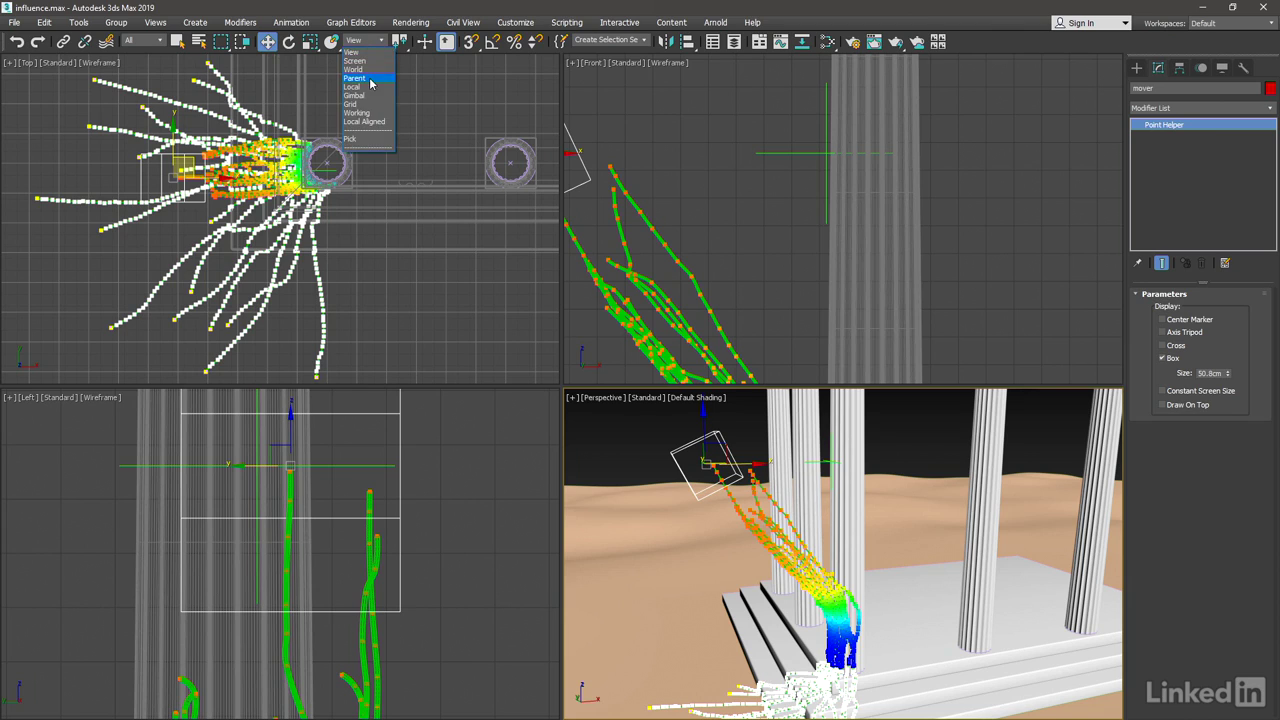
click(370, 78)
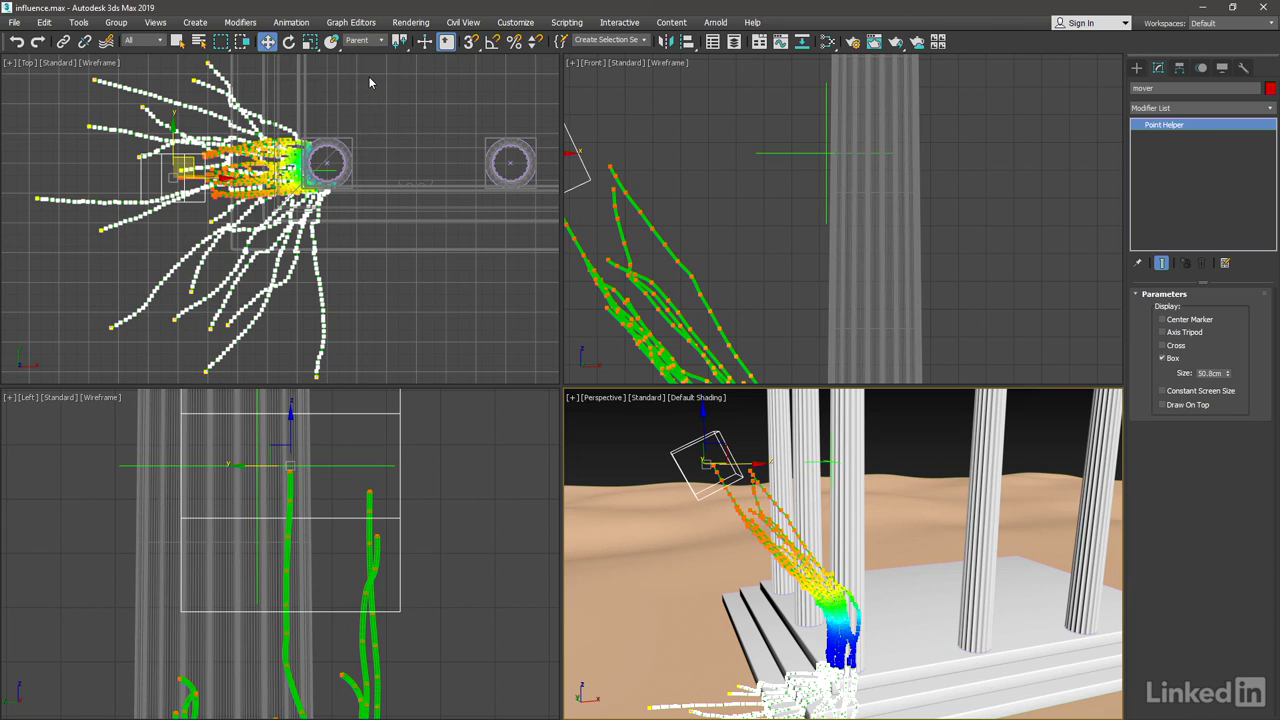
right_click(267, 44)
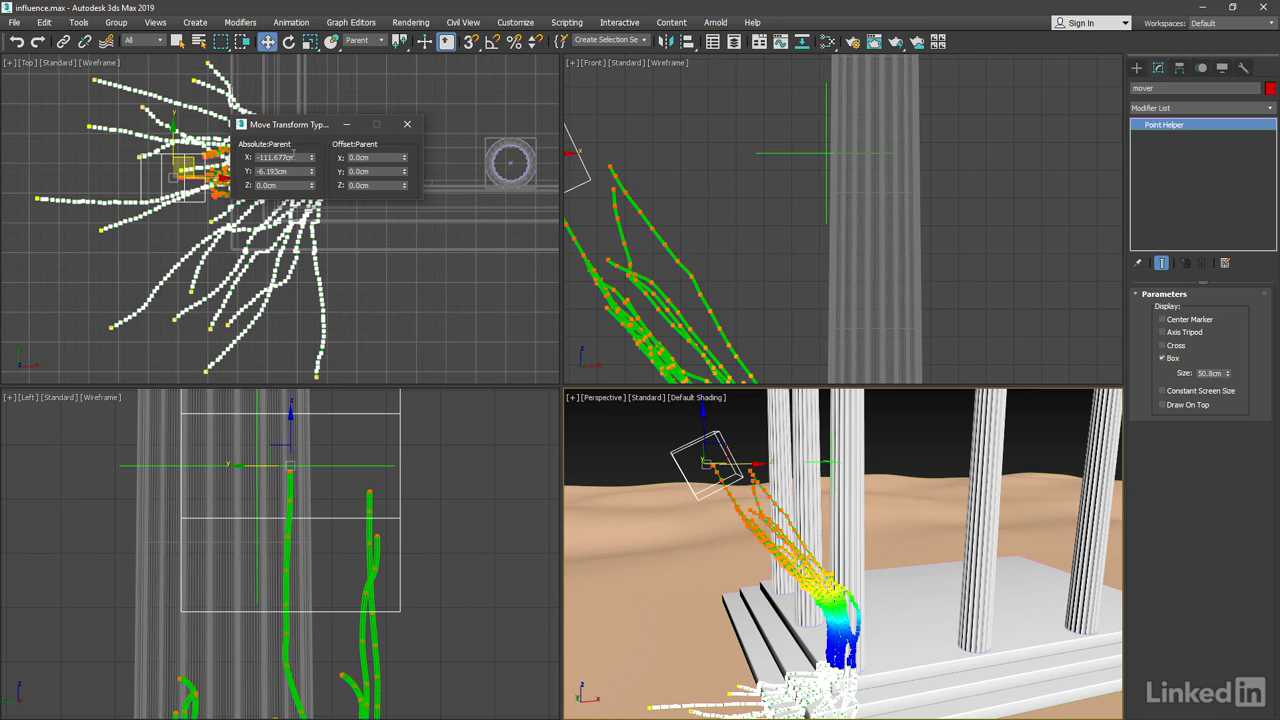
double_click(282, 157)
text(0)
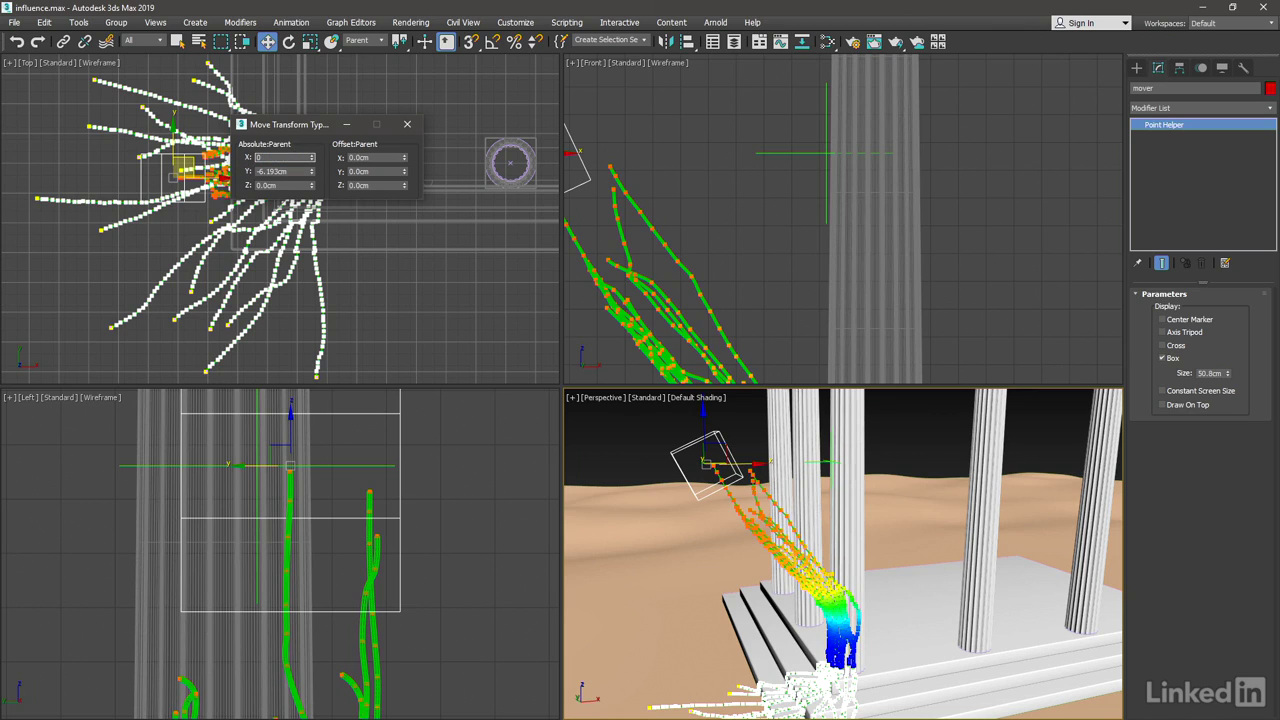
key(Tab)
text(0)
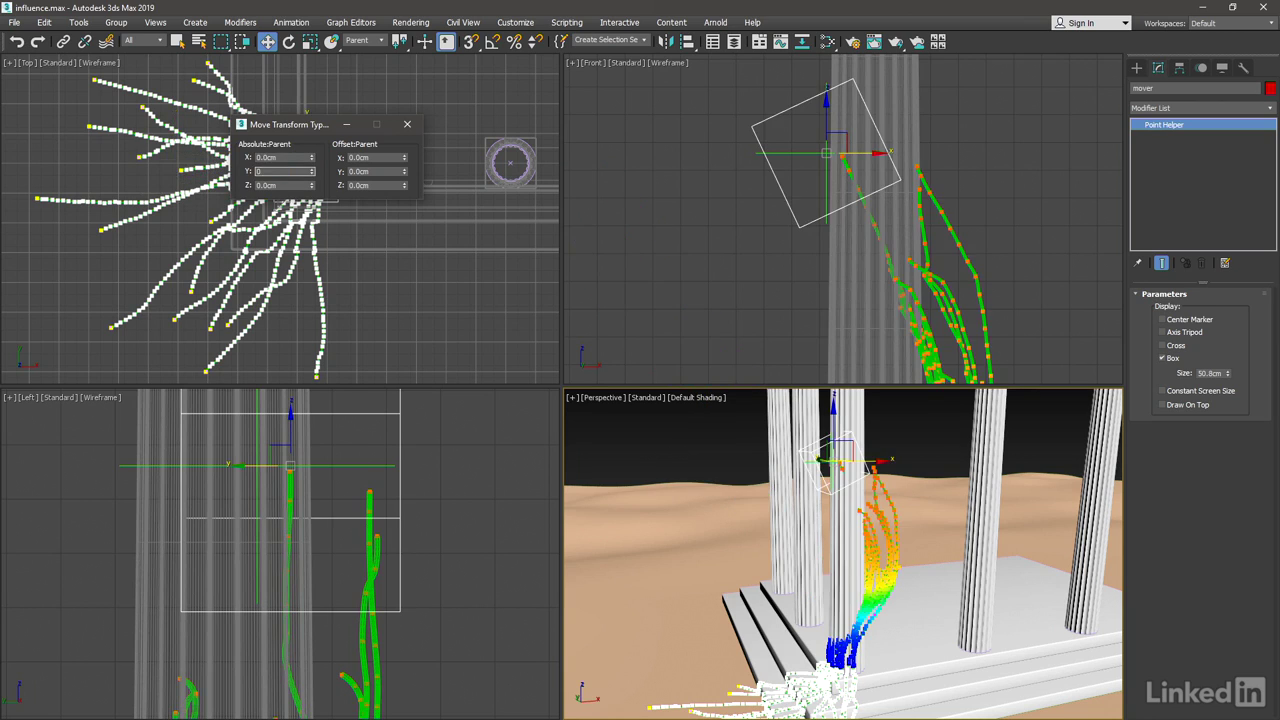
key(Return)
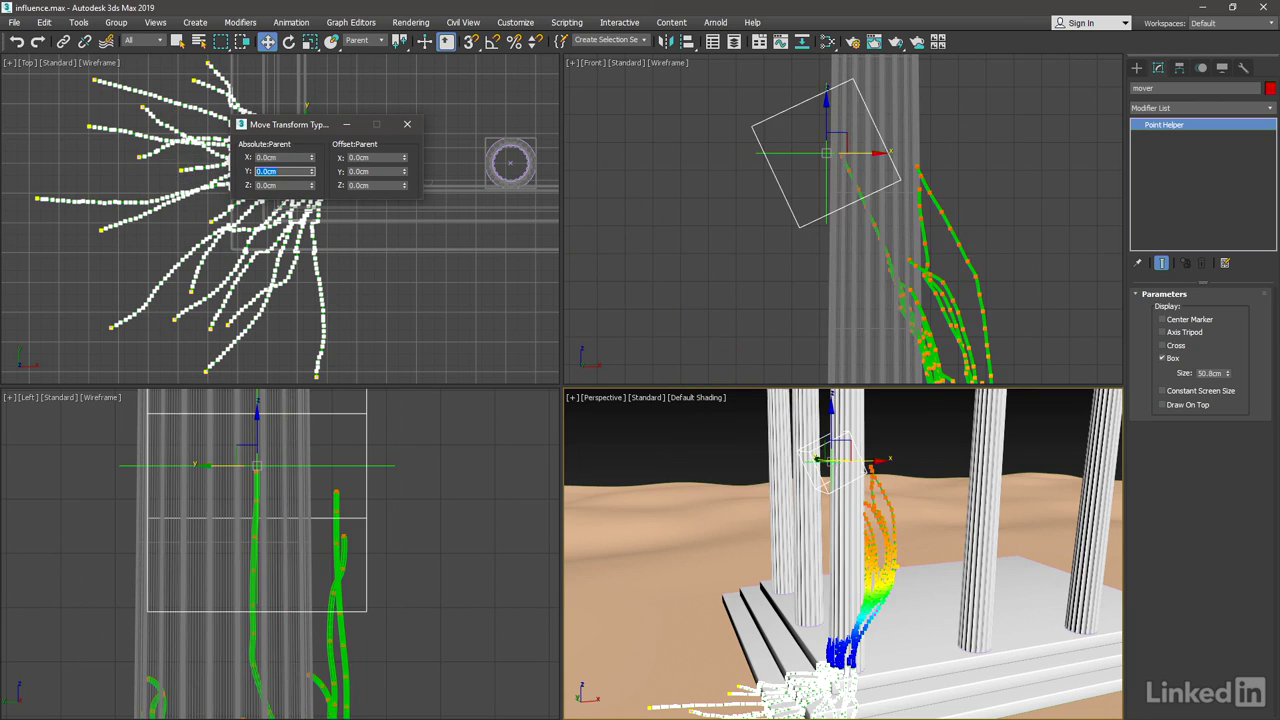
click(289, 41)
double_click(297, 170)
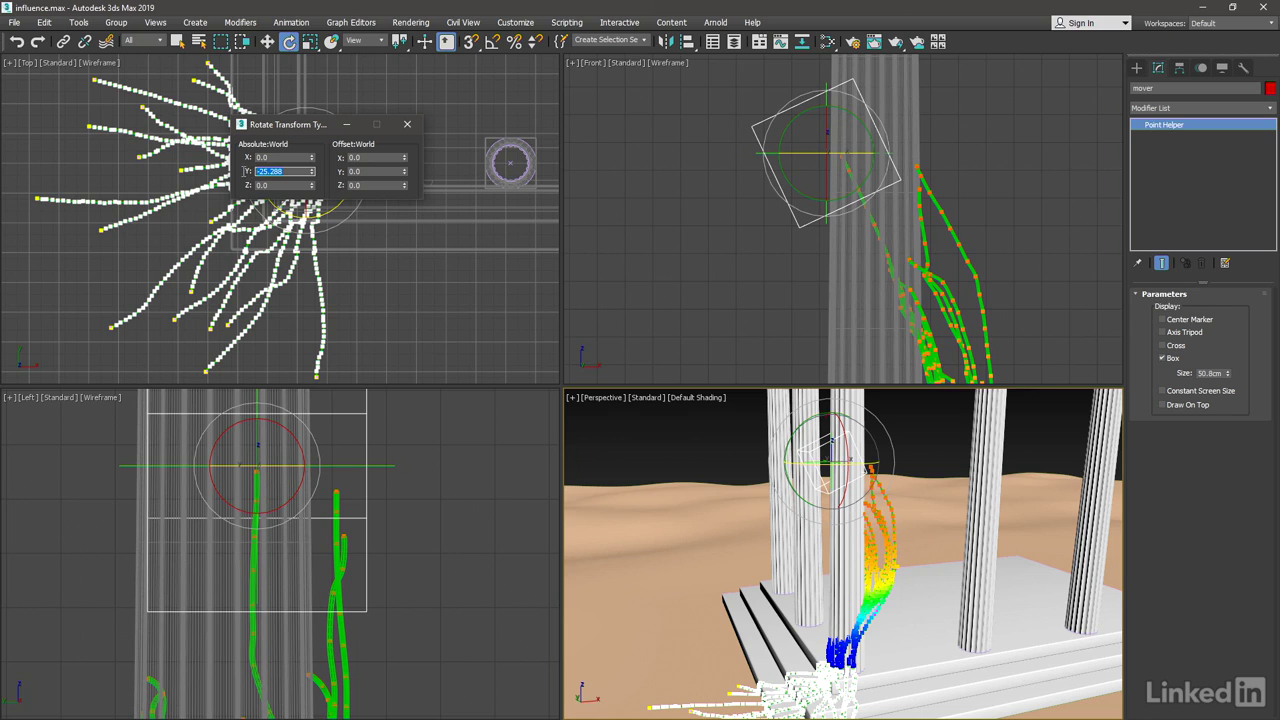
text(0)
key(Return)
Set the mover's X, Y and Z scale to 100 percent
click(310, 41)
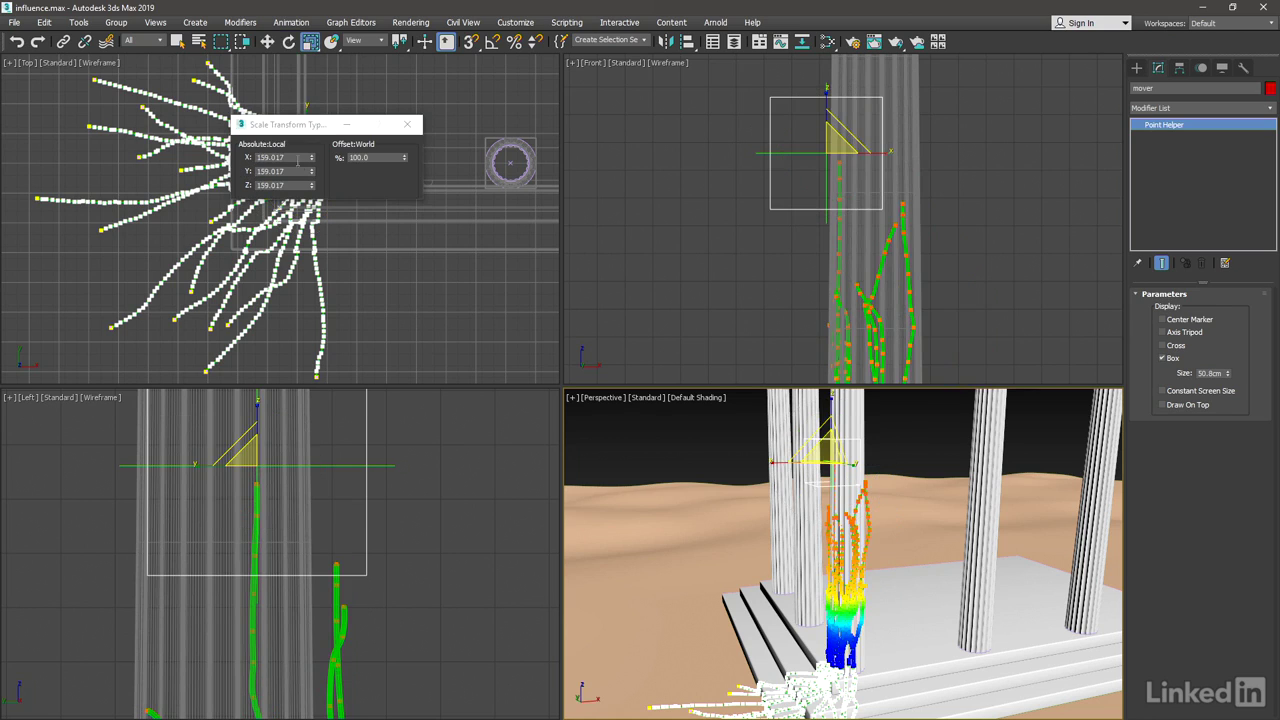
double_click(298, 158)
text(100)
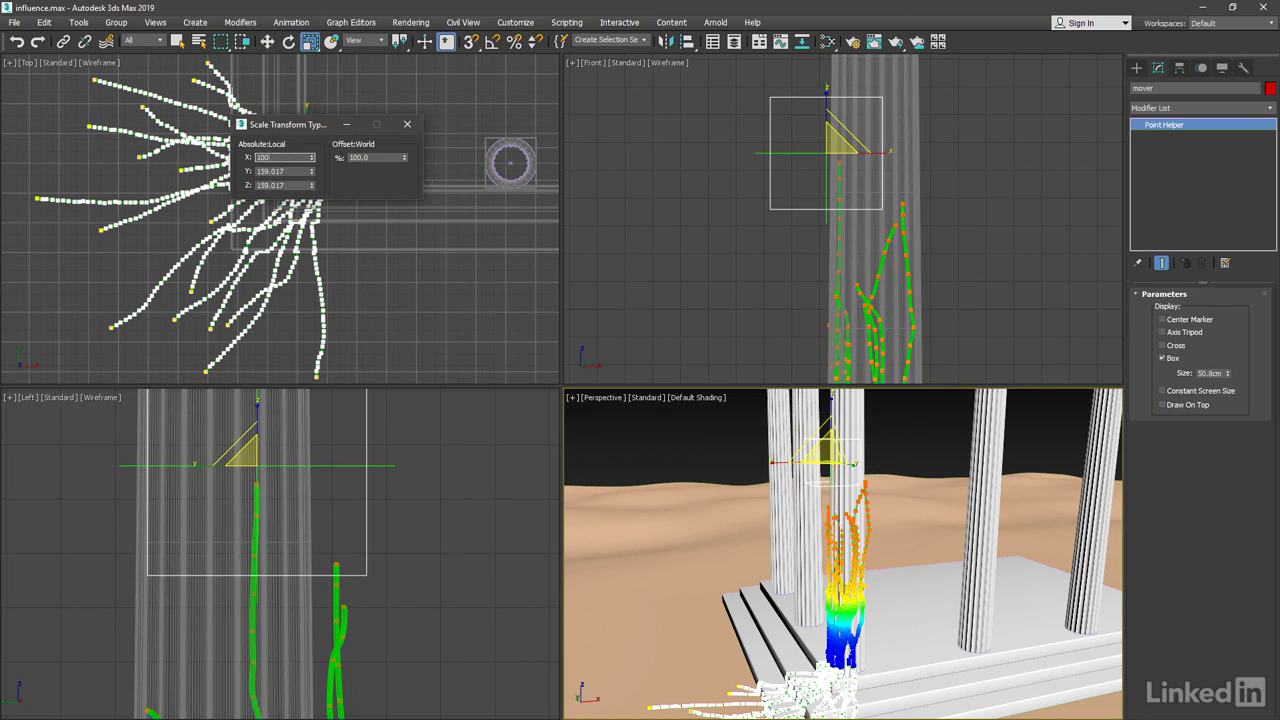
key(Tab)
text(100)
key(Tab)
text(100)
key(Return)
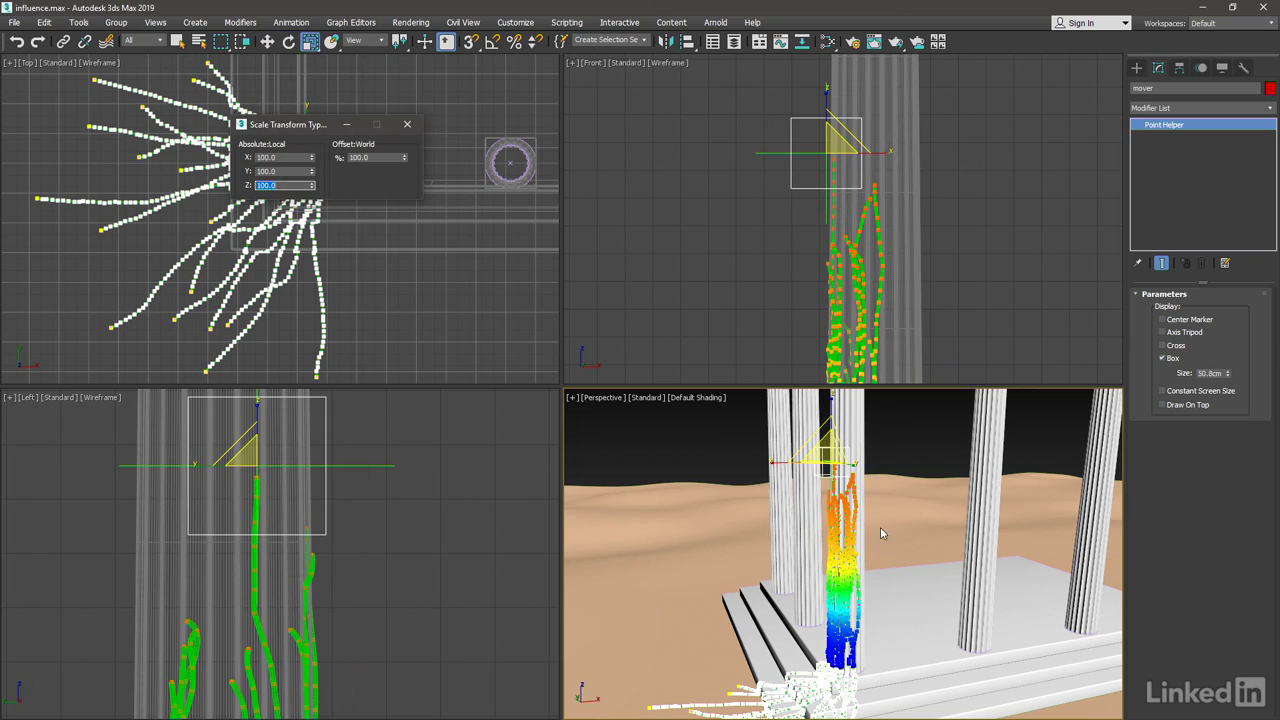
alt+middle_drag(886, 525, 928, 533)
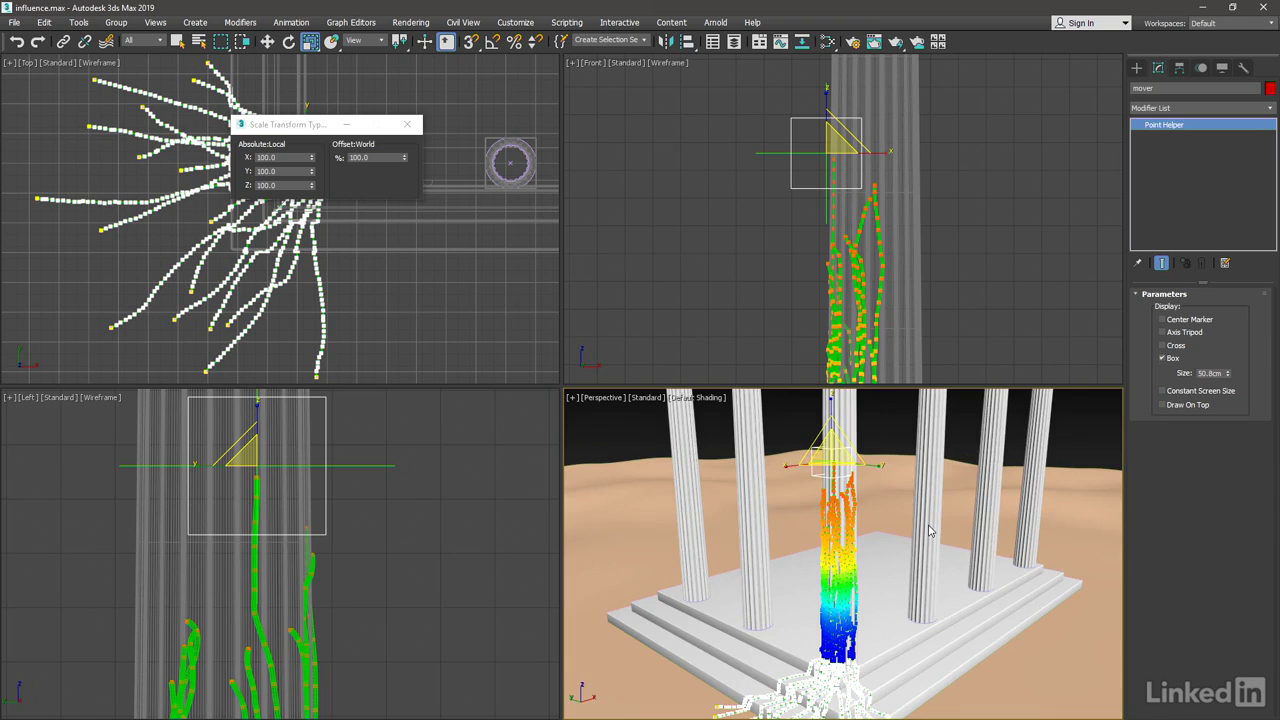
click(306, 128)
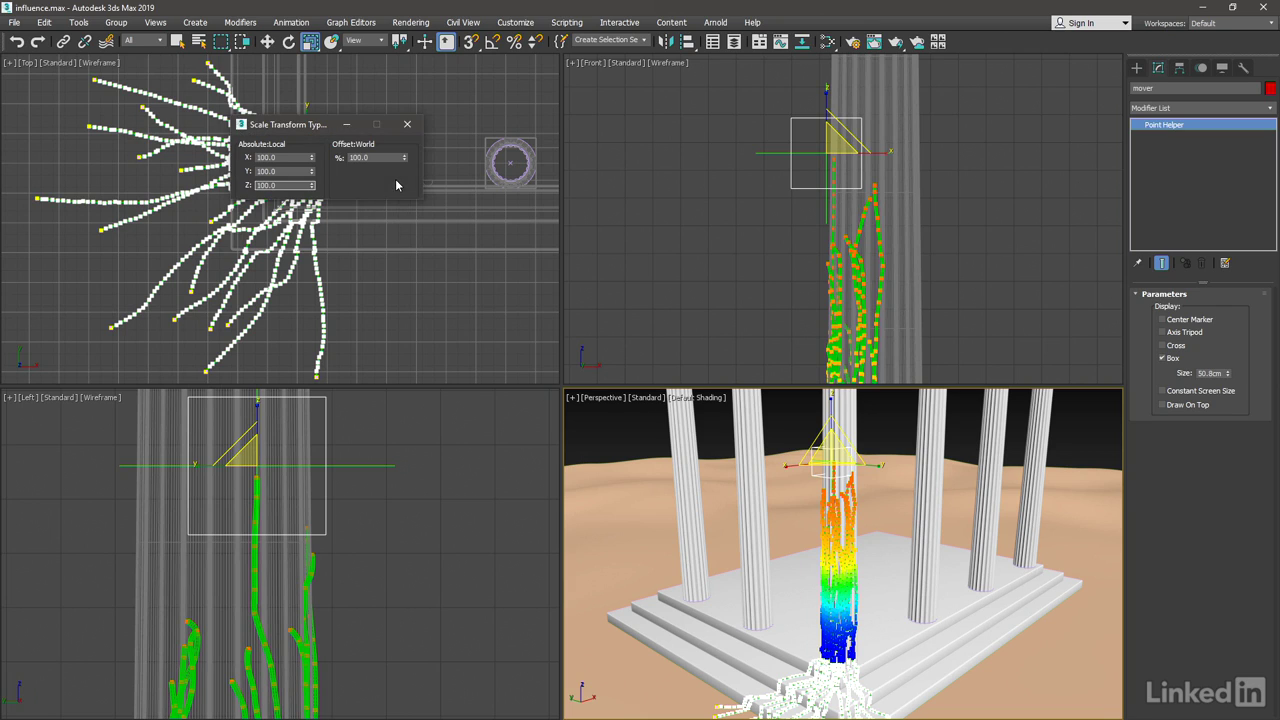
Select the vines and lower their Spline Influence Far Distance from 80 to 69.743
click(407, 126)
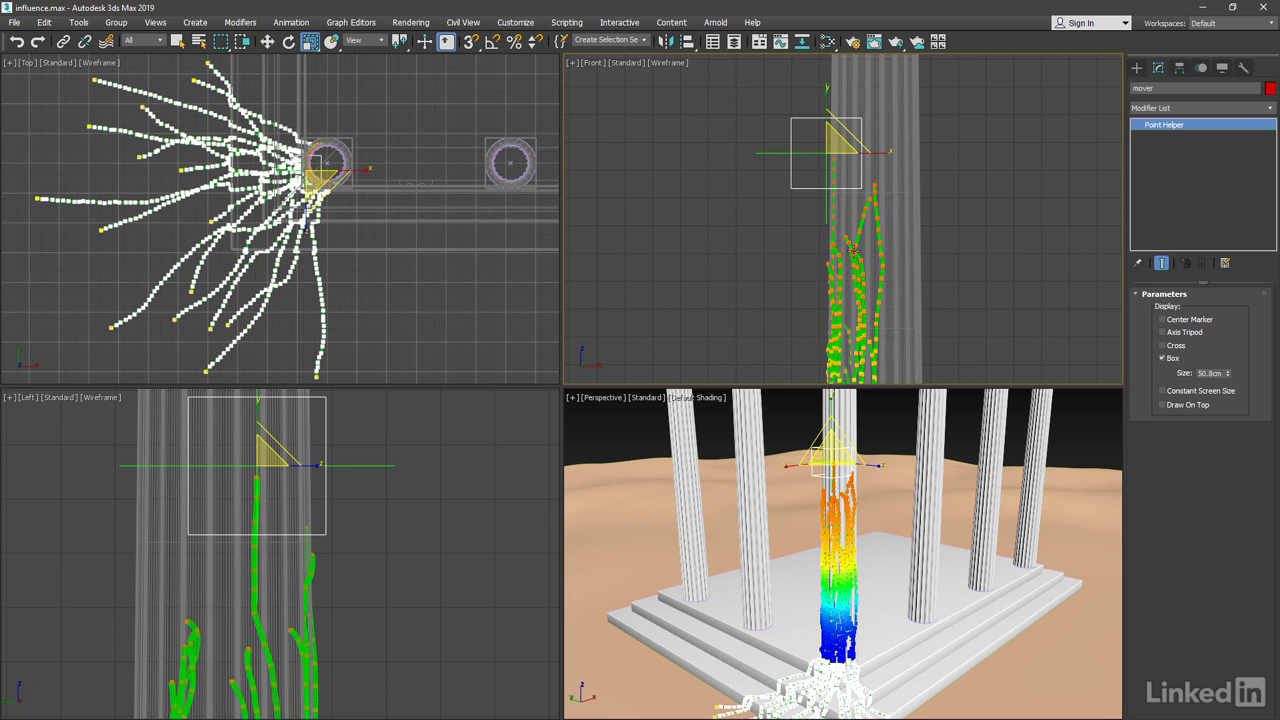
click(853, 250)
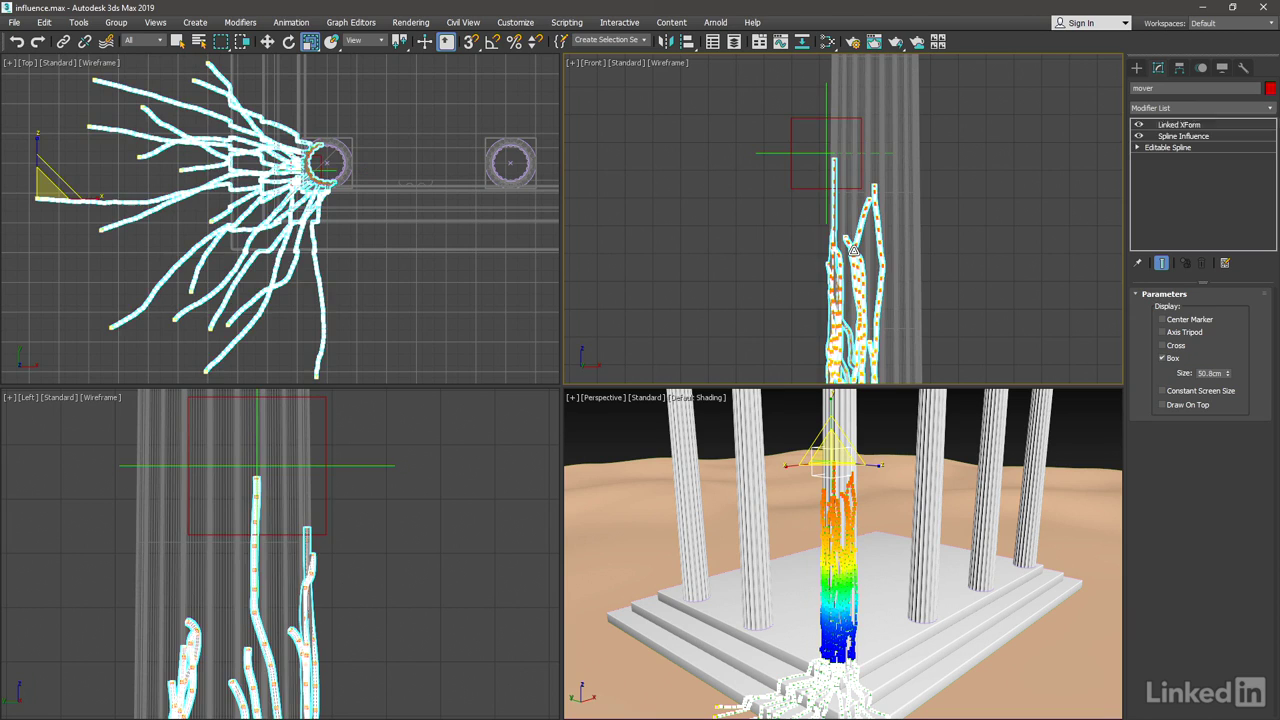
click(1166, 138)
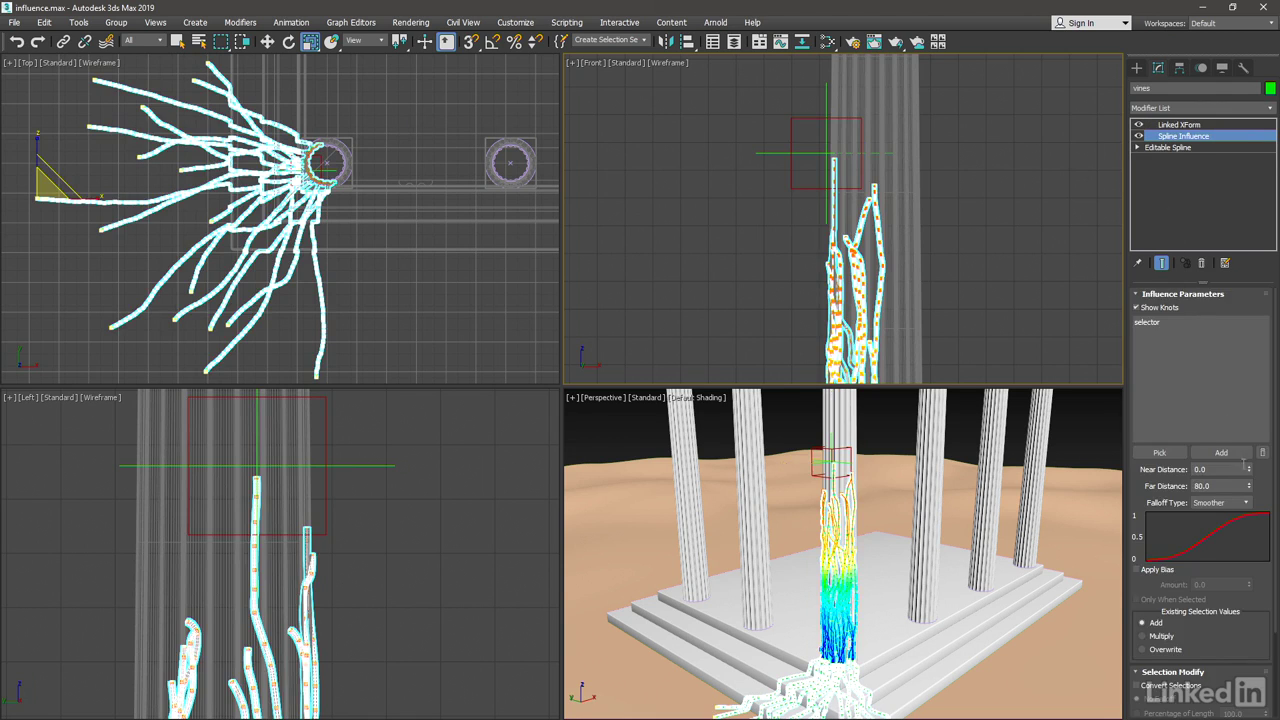
mouse_move(1248, 487)
mouse_down()
mouse_move(1247, 471)
mouse_move(1244, 515)
mouse_move(1240, 488)
mouse_up()
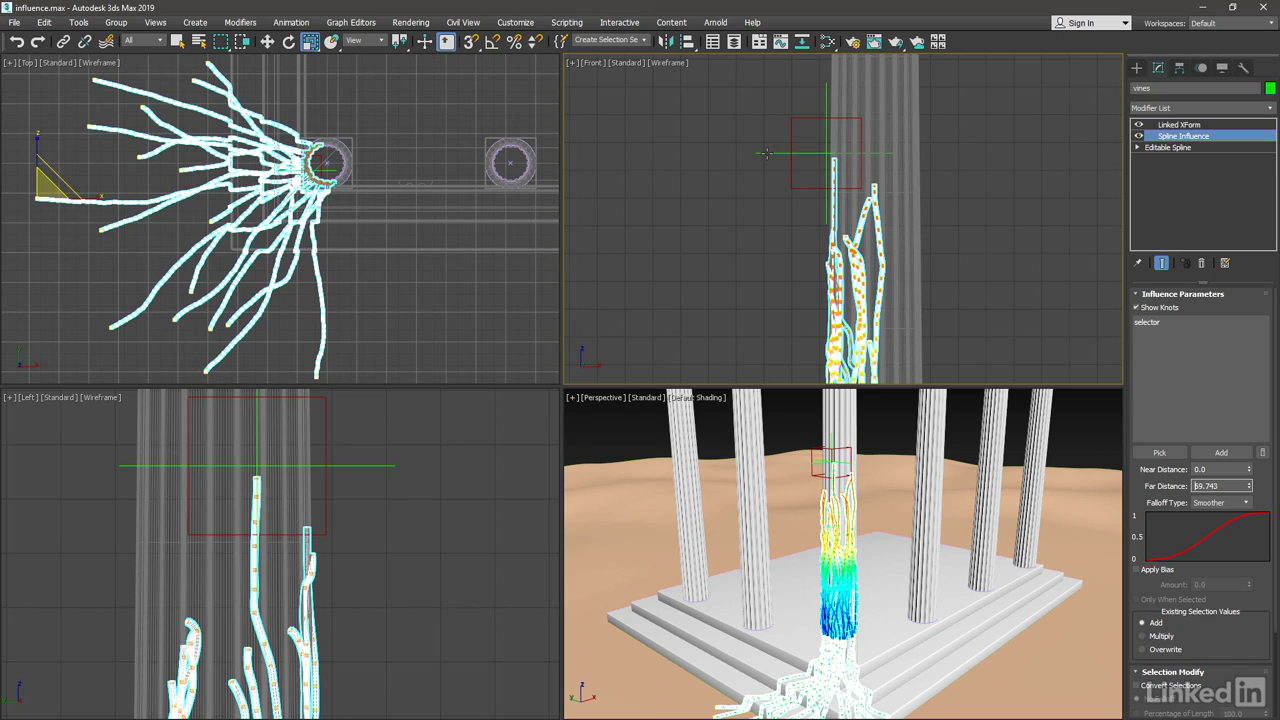
Remove the Linked XForm modifier from the vines' stack and select the selector point helper
click(1188, 126)
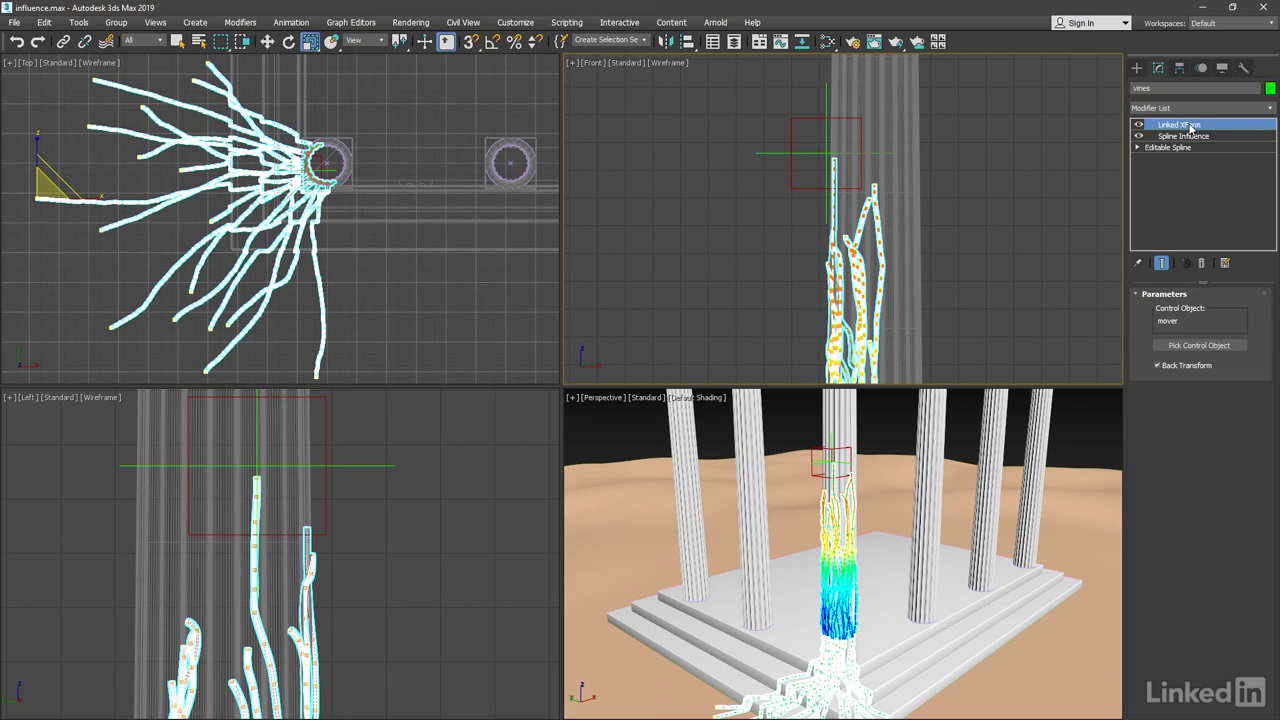
click(1202, 263)
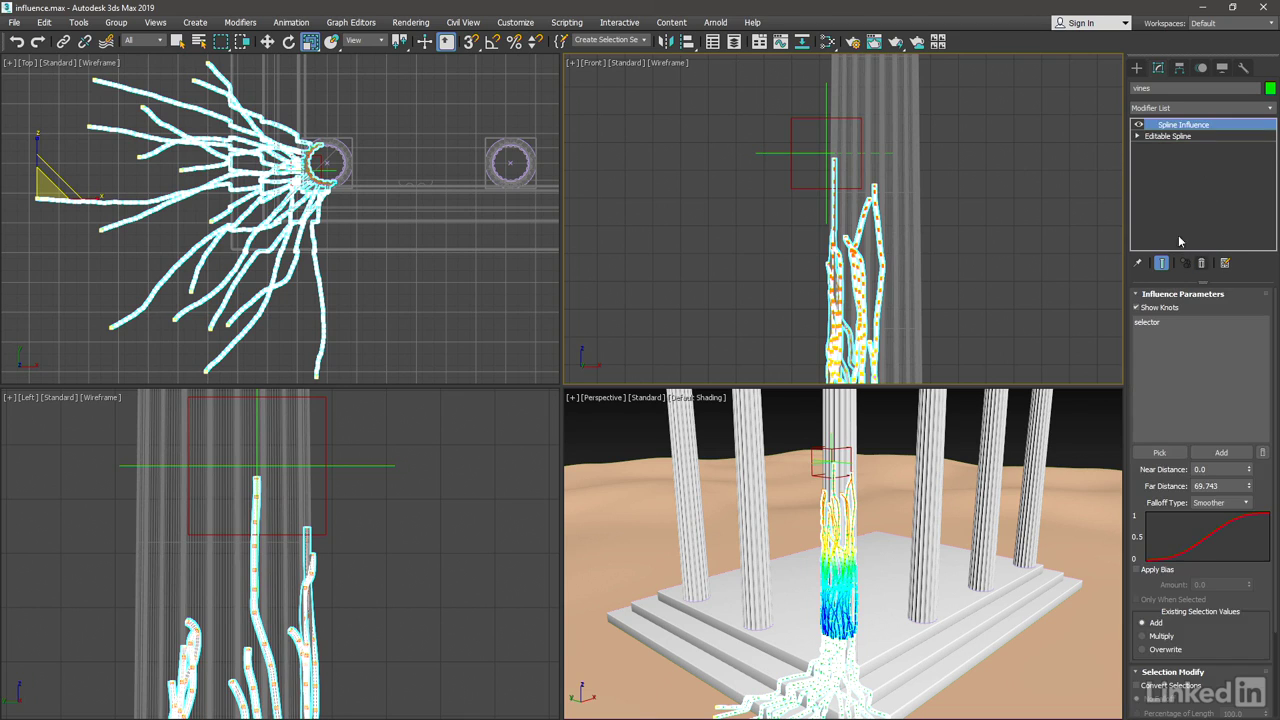
click(756, 155)
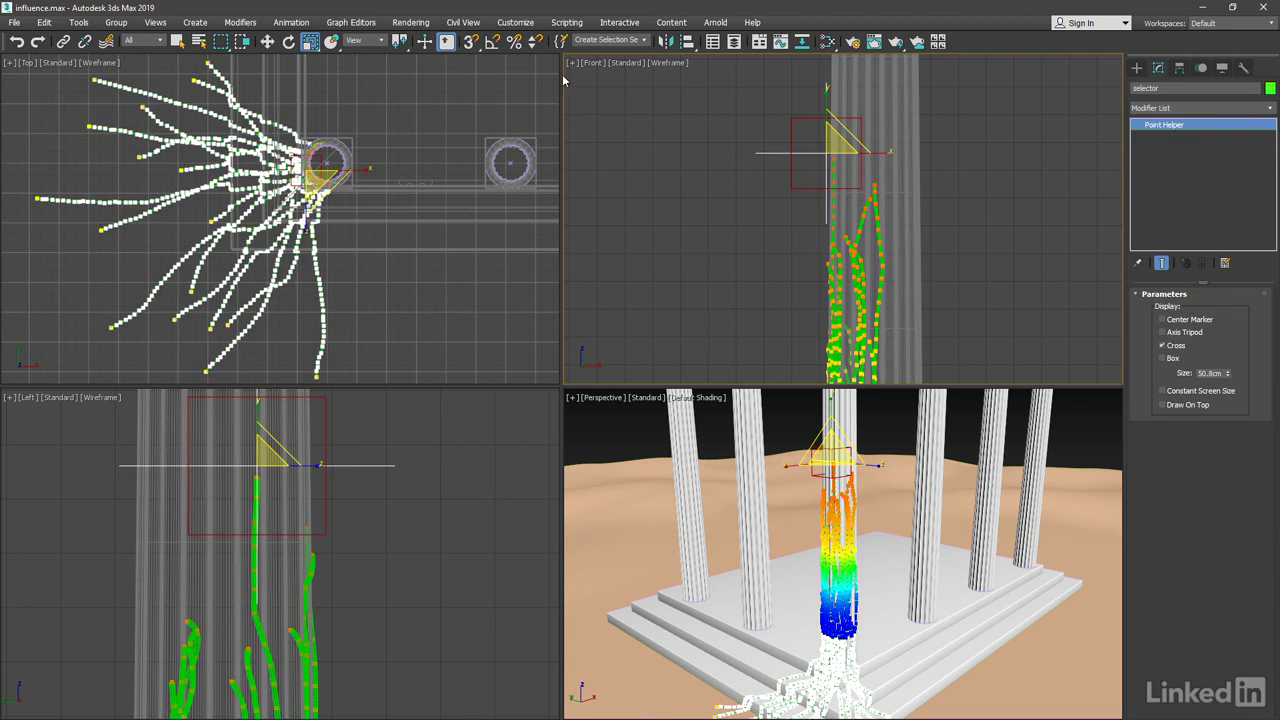
Move the selector helper down the column to its base, nudging it slightly right
click(267, 41)
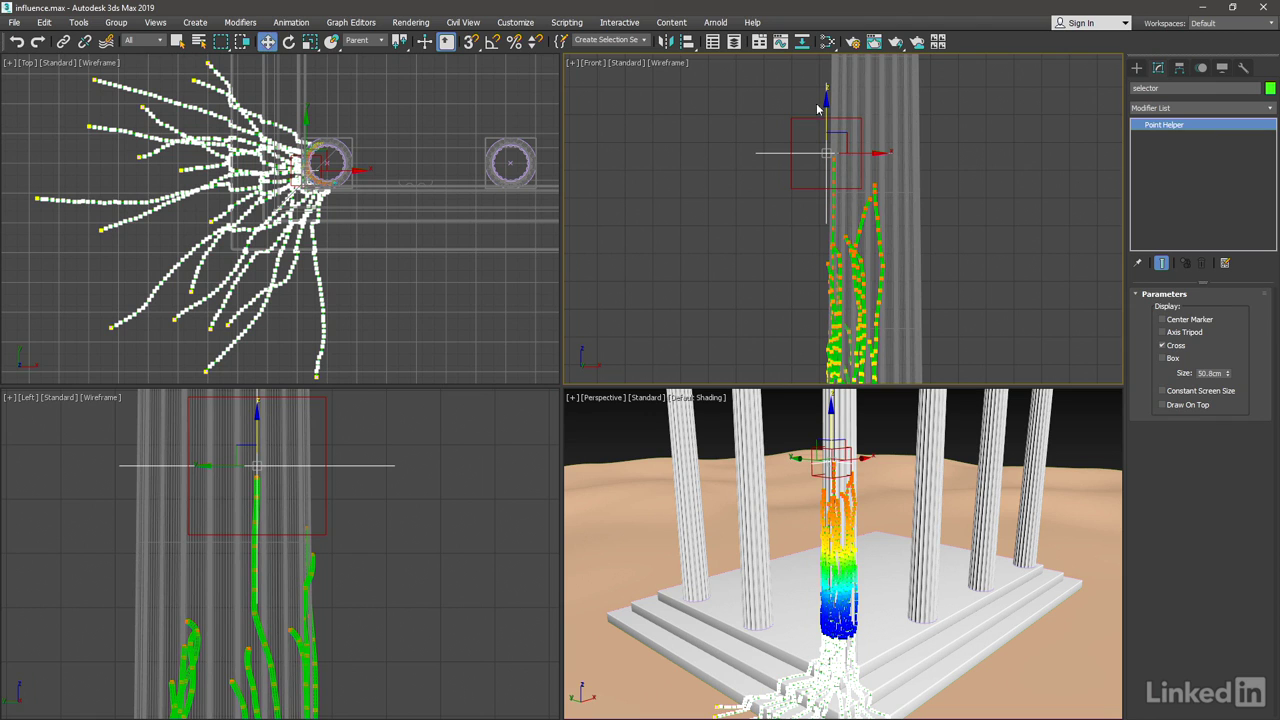
drag(826, 108, 829, 220)
scroll(877, 130, down, 3)
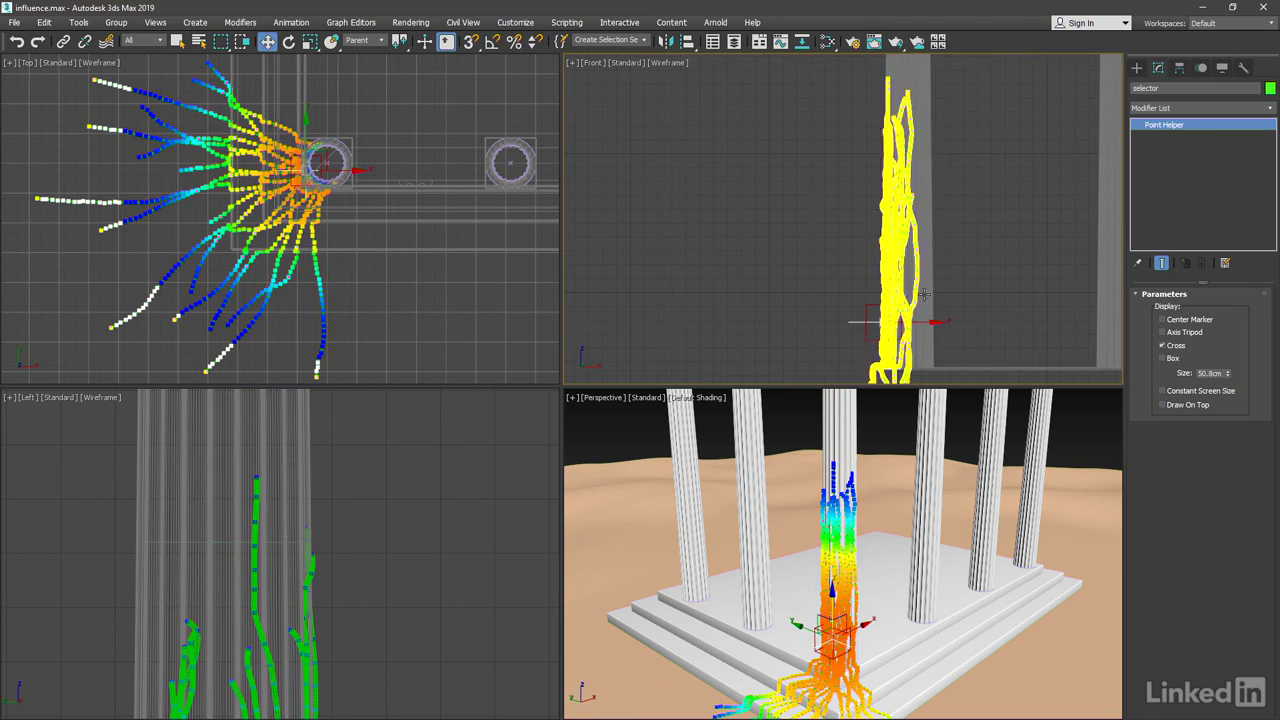
middle_drag(885, 107, 913, 155)
drag(866, 155, 802, 215)
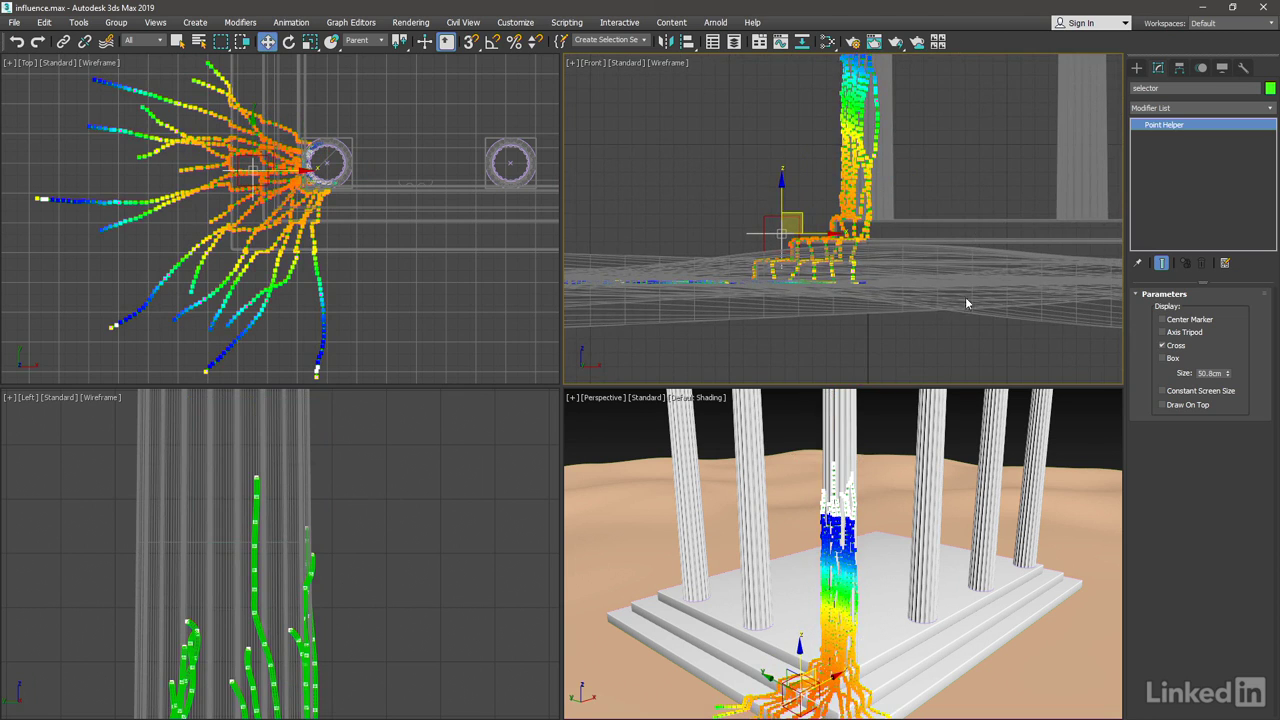
alt+middle_drag(959, 635, 780, 615)
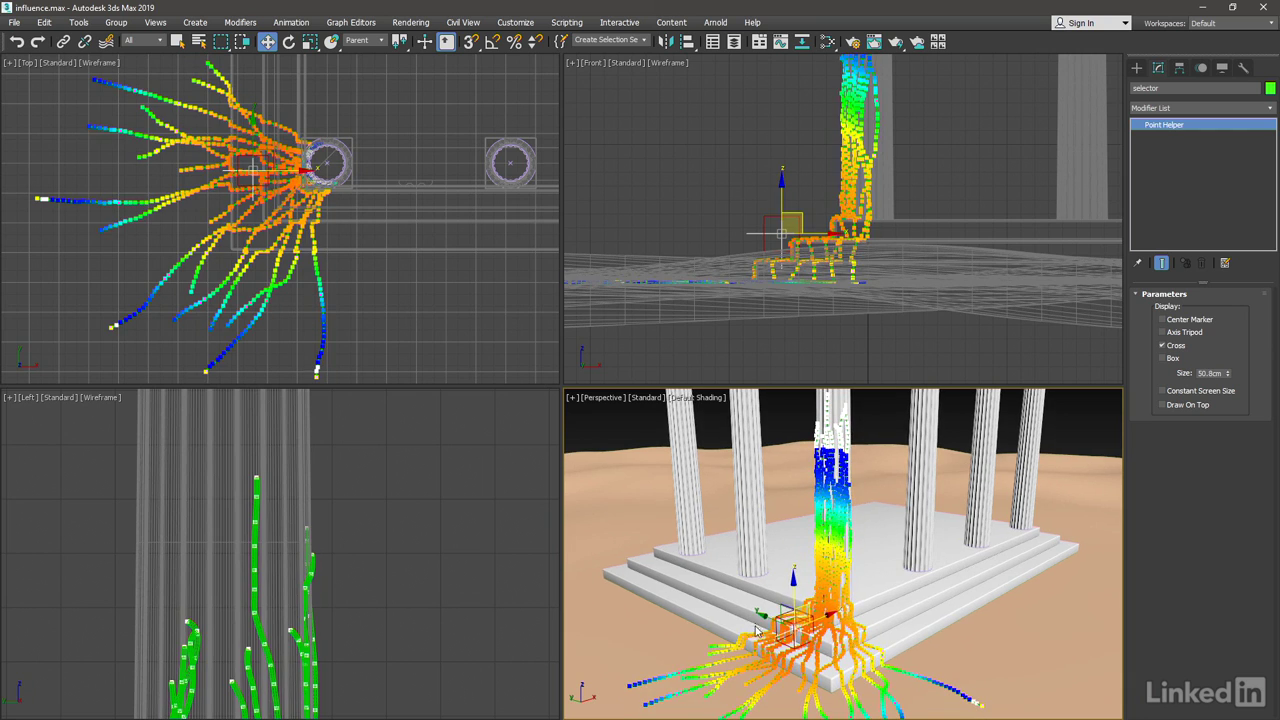
drag(760, 613, 790, 618)
alt+middle_drag(936, 661, 980, 615)
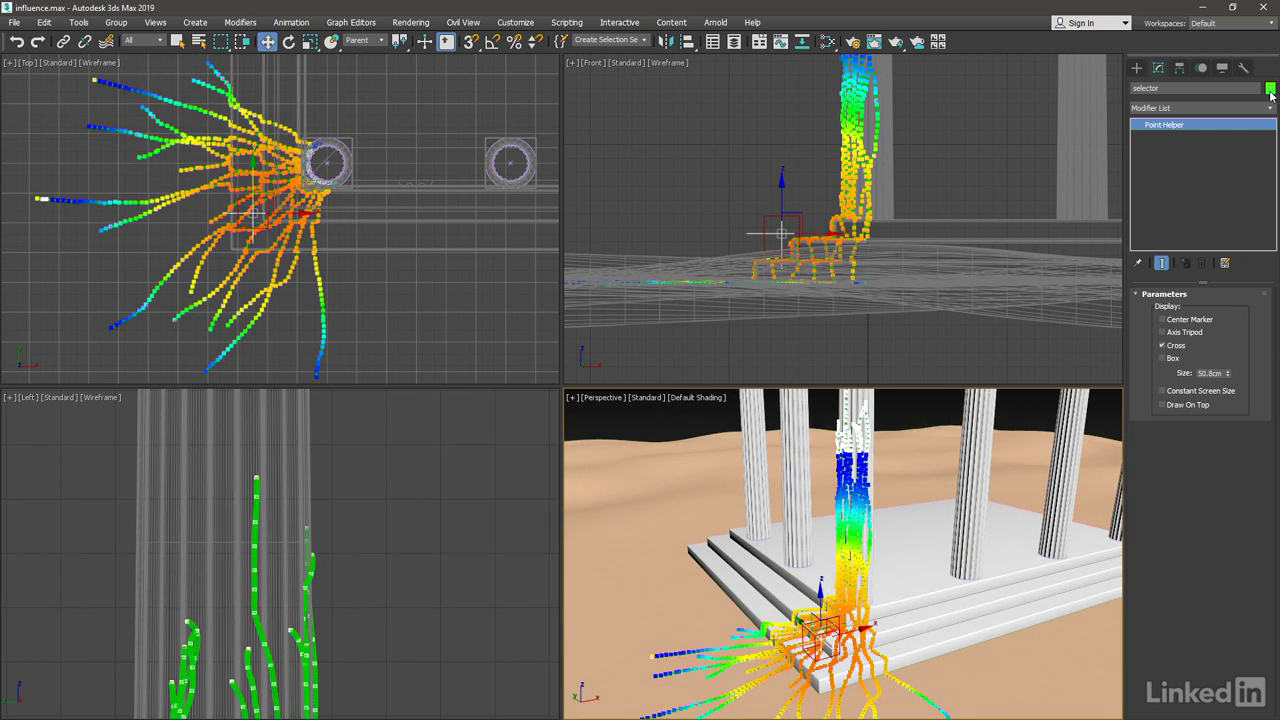
Apply a new Linked XForm to the vines with the mover point helper as its control object
click(847, 125)
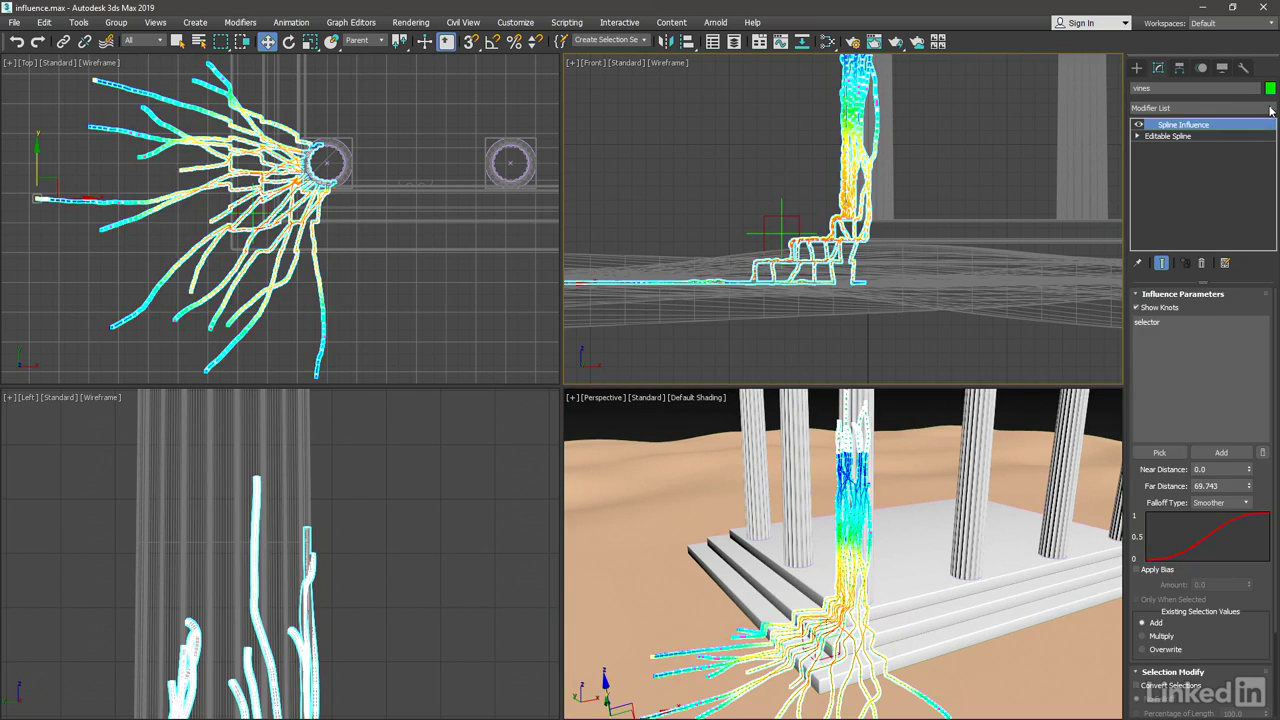
click(1270, 108)
drag(1271, 160, 1271, 272)
click(1191, 483)
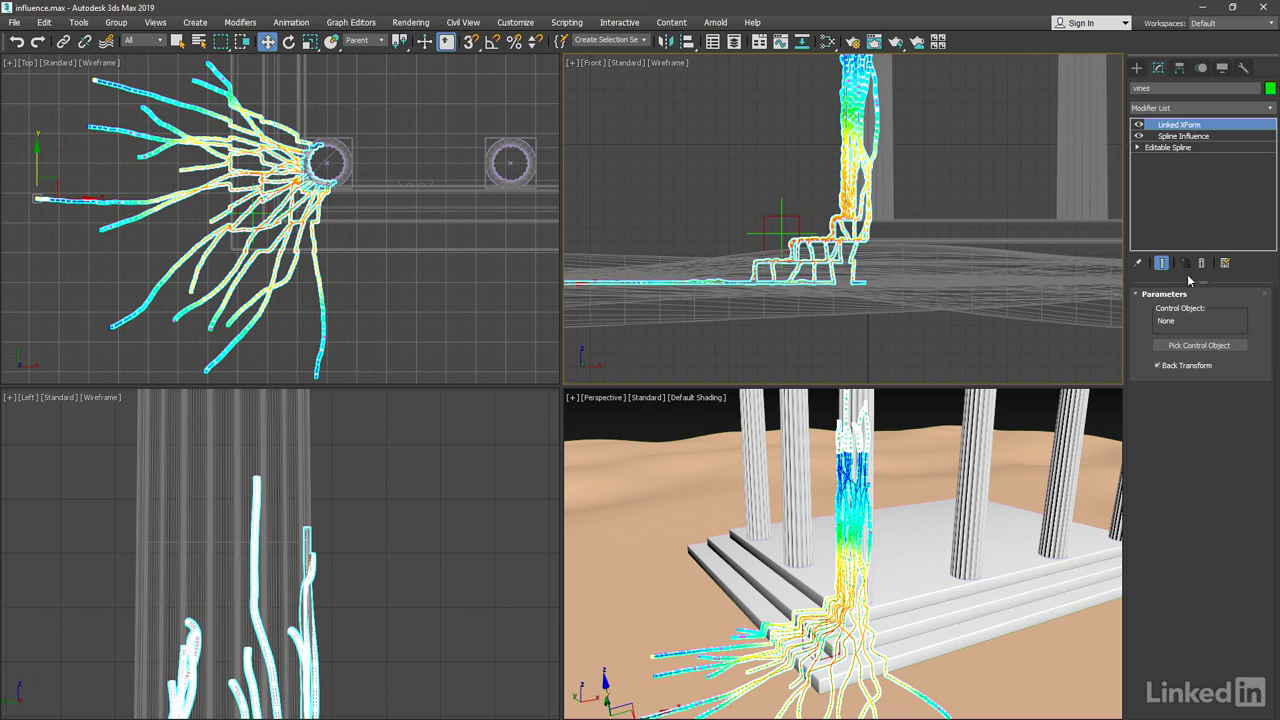
click(1181, 349)
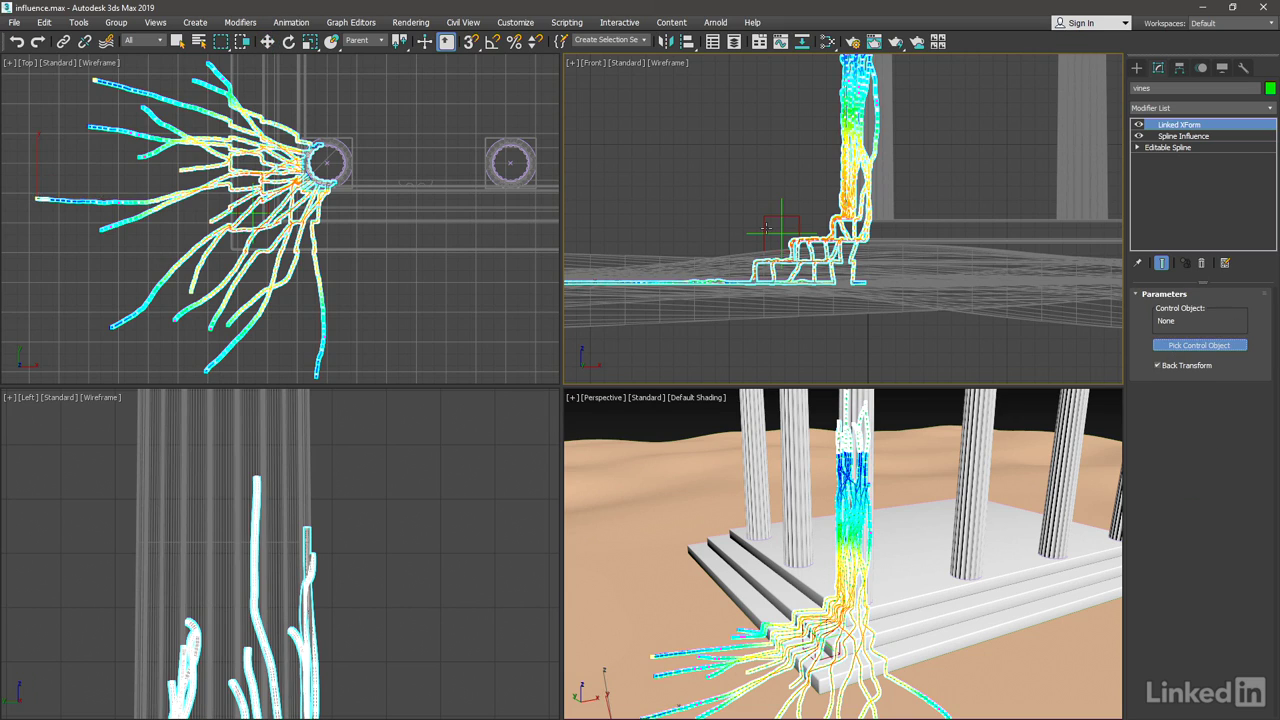
click(769, 217)
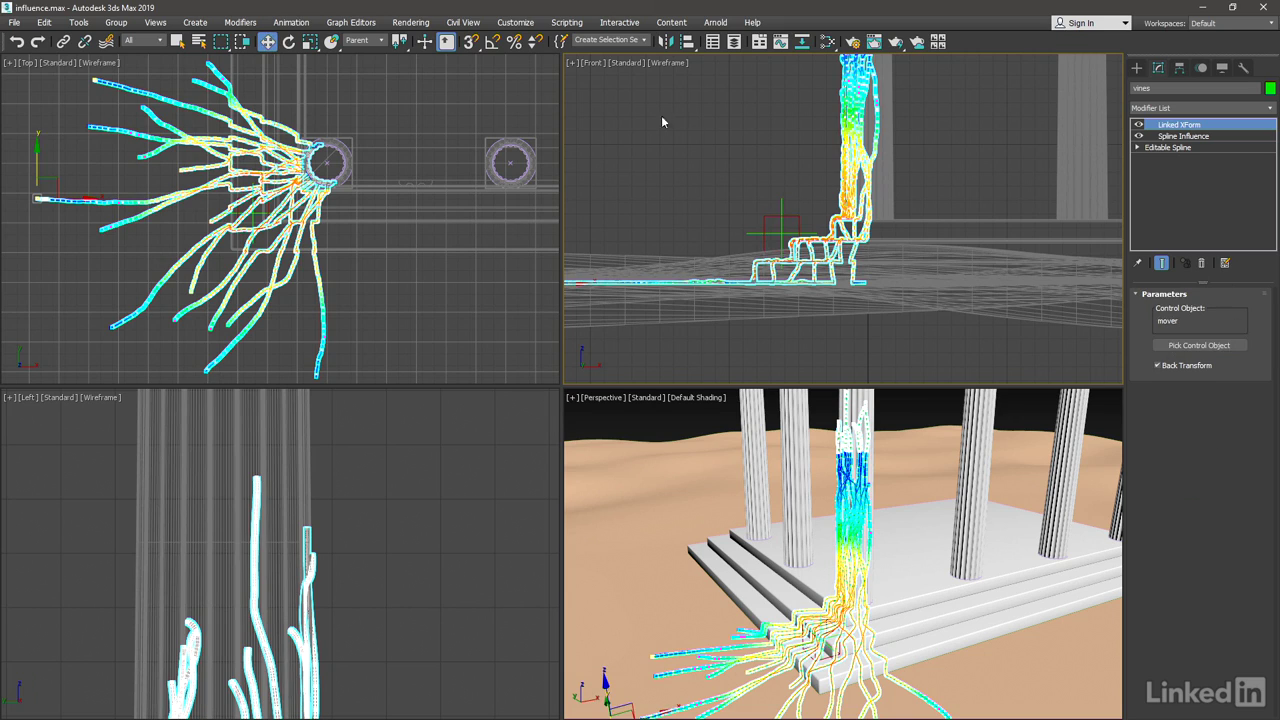
click(770, 218)
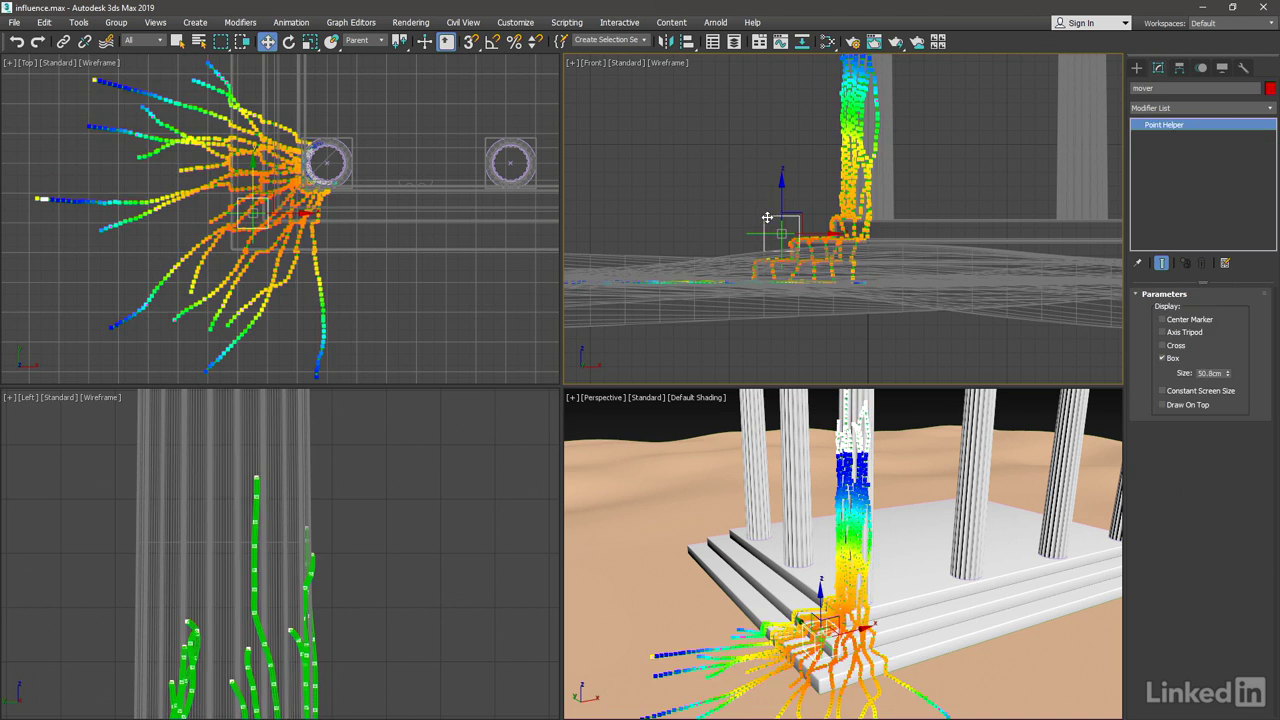
drag(795, 213, 735, 140)
key(ctrl+z)
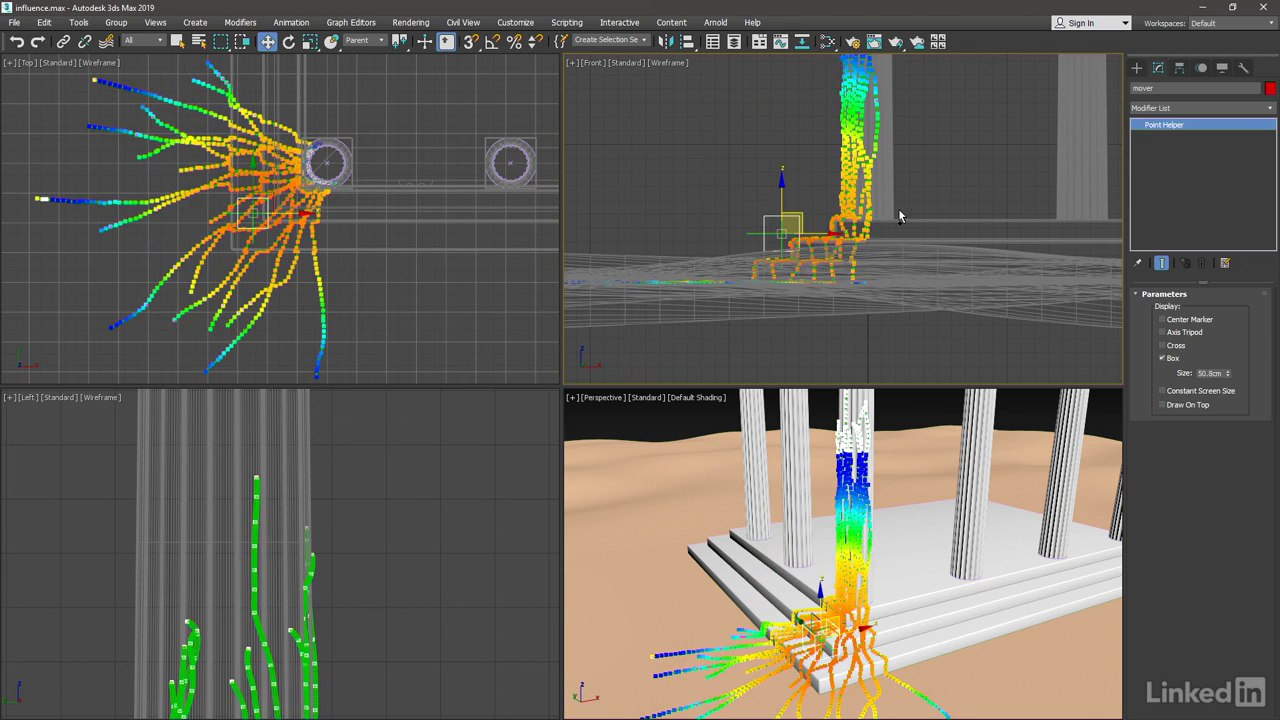